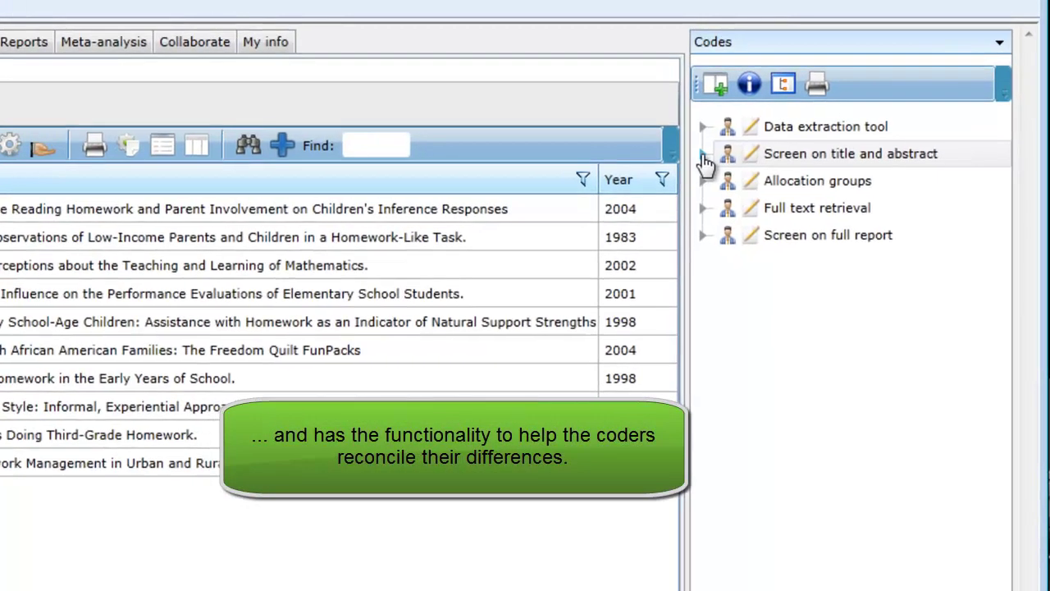
- Expand Screen on title and abstract and Allocation groups to show All items under Title and abstract allocation
click(704, 155)
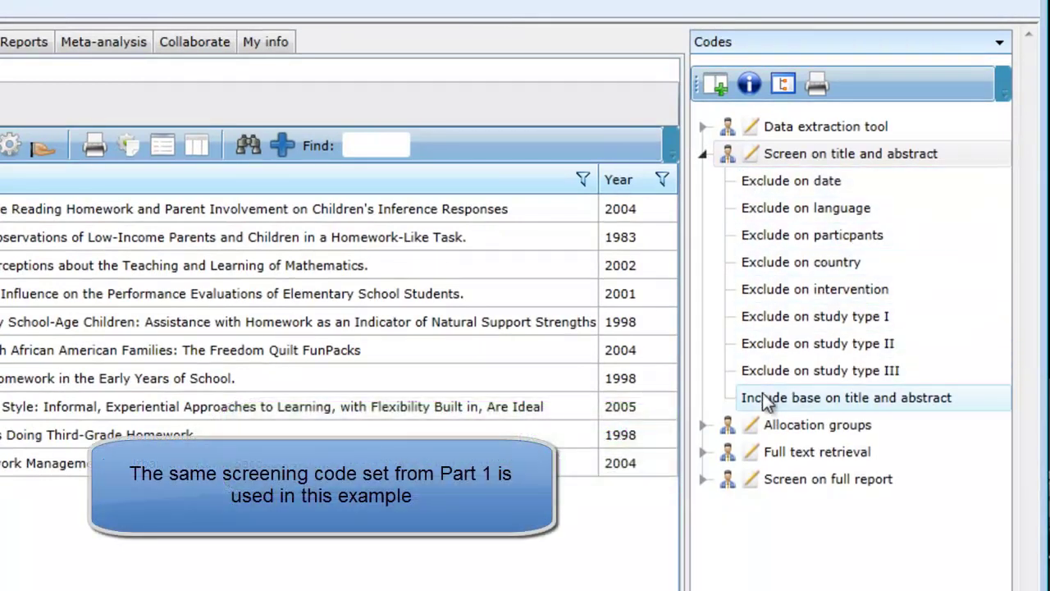
click(703, 427)
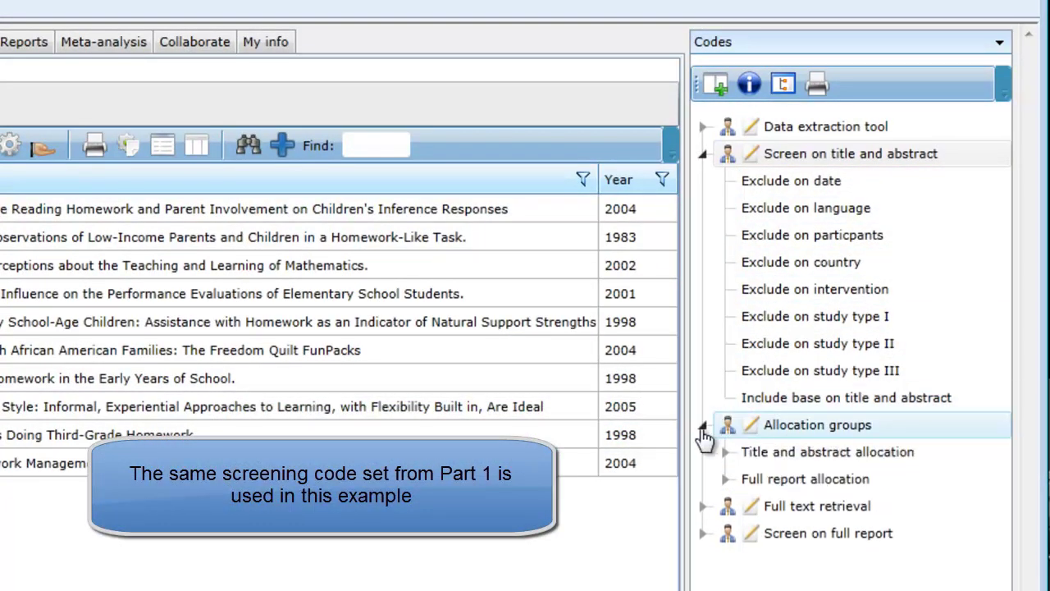
click(726, 453)
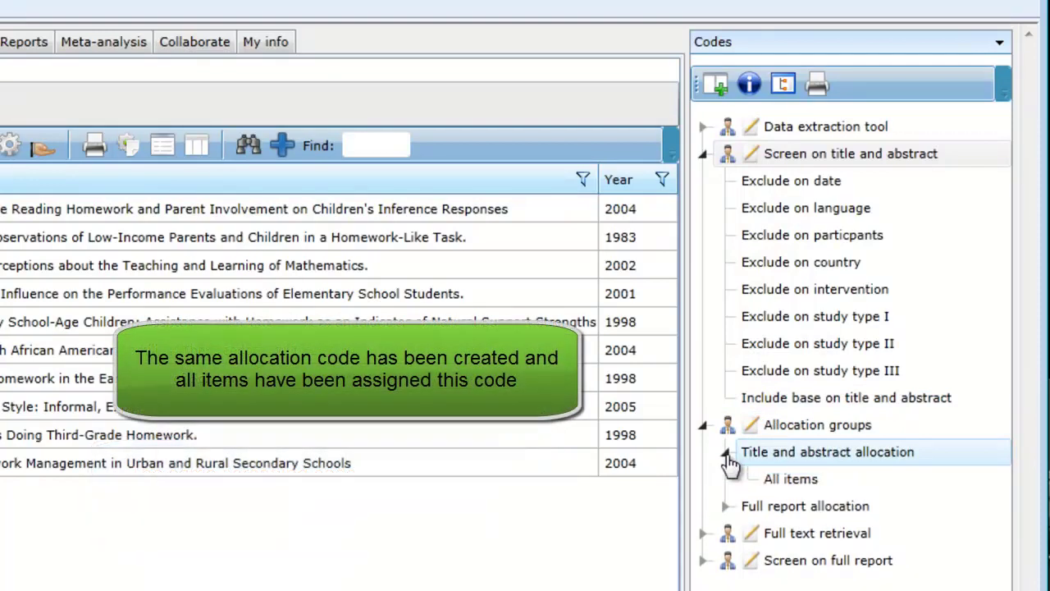
click(778, 483)
right_click(778, 483)
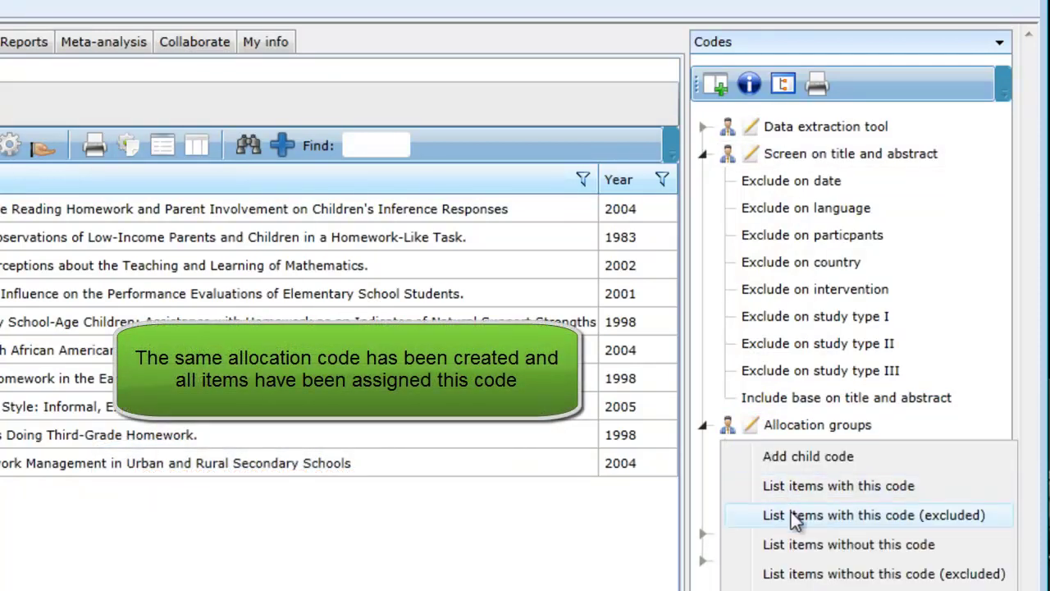
click(794, 490)
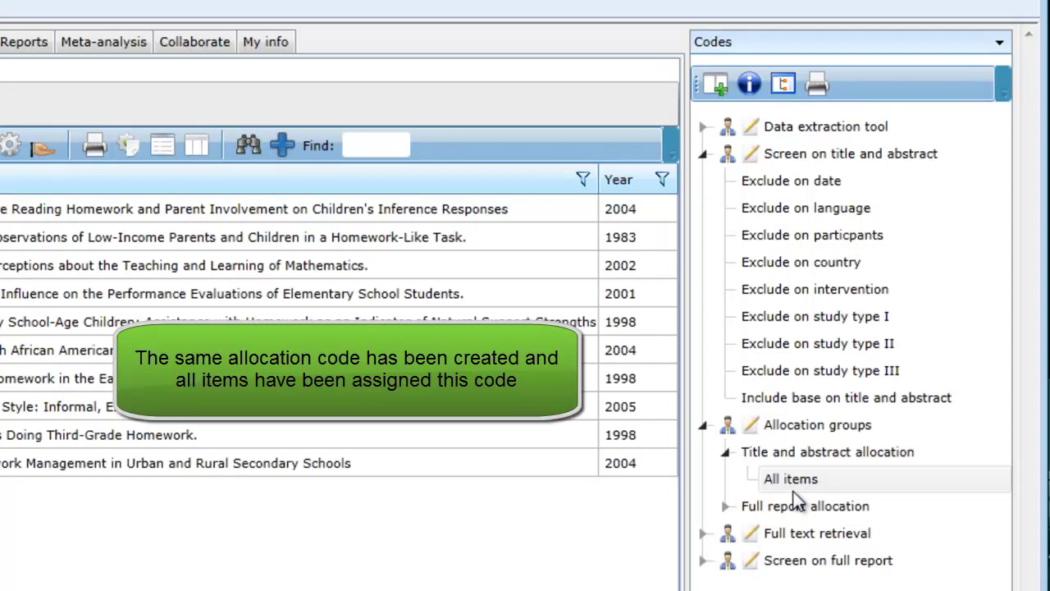
- Switch the Screen on title and abstract code set to multiple-user data entry and save it
double_click(786, 153)
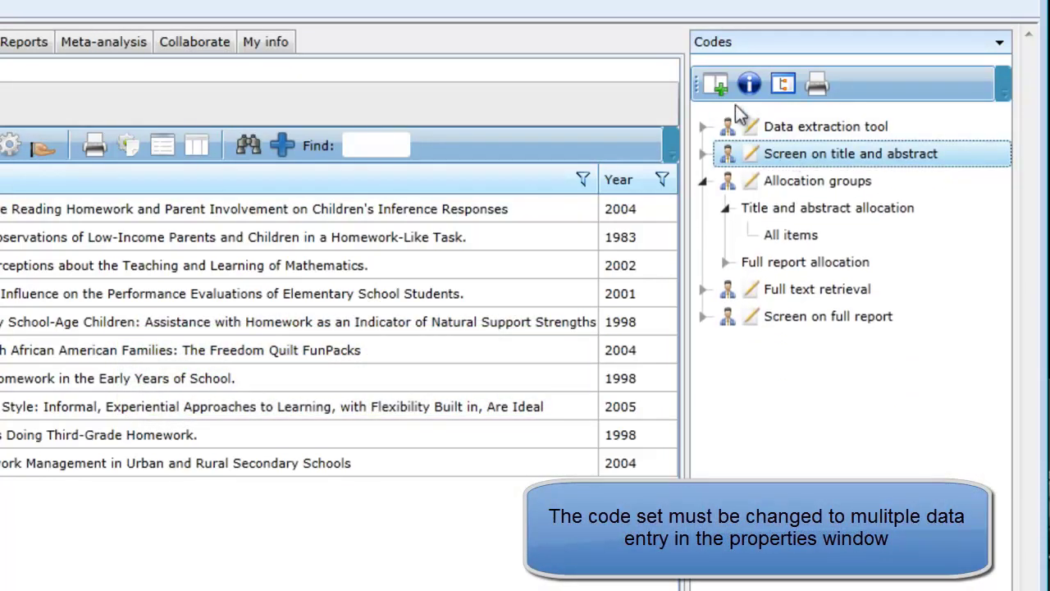
click(749, 83)
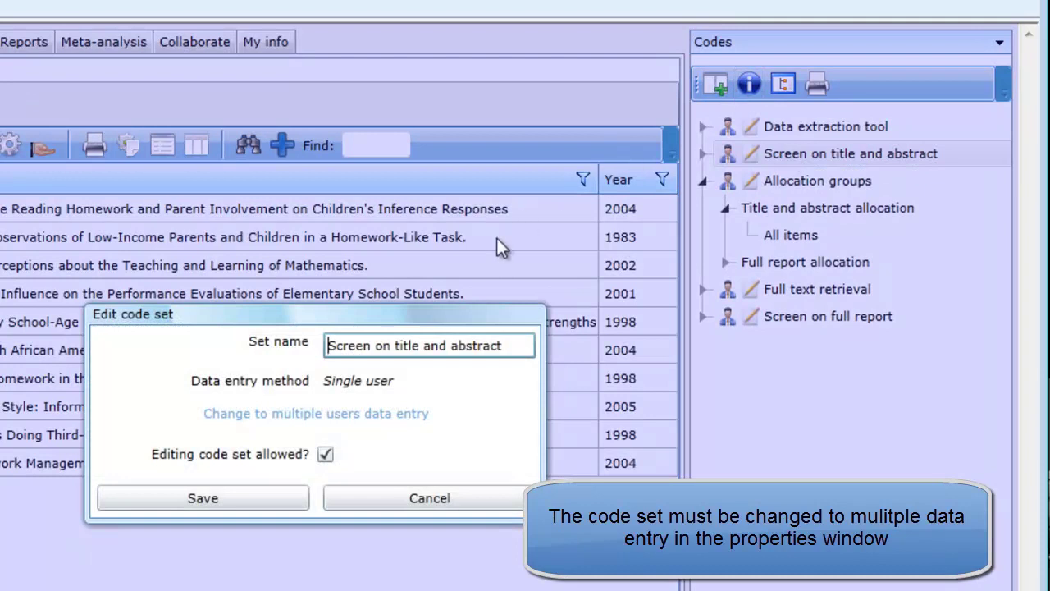
click(353, 419)
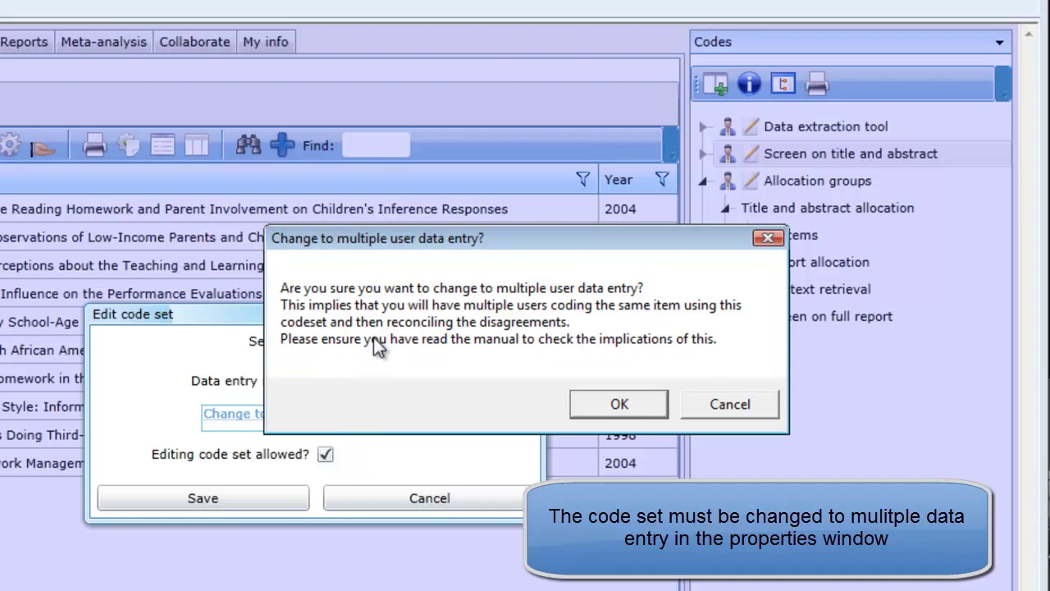
click(593, 395)
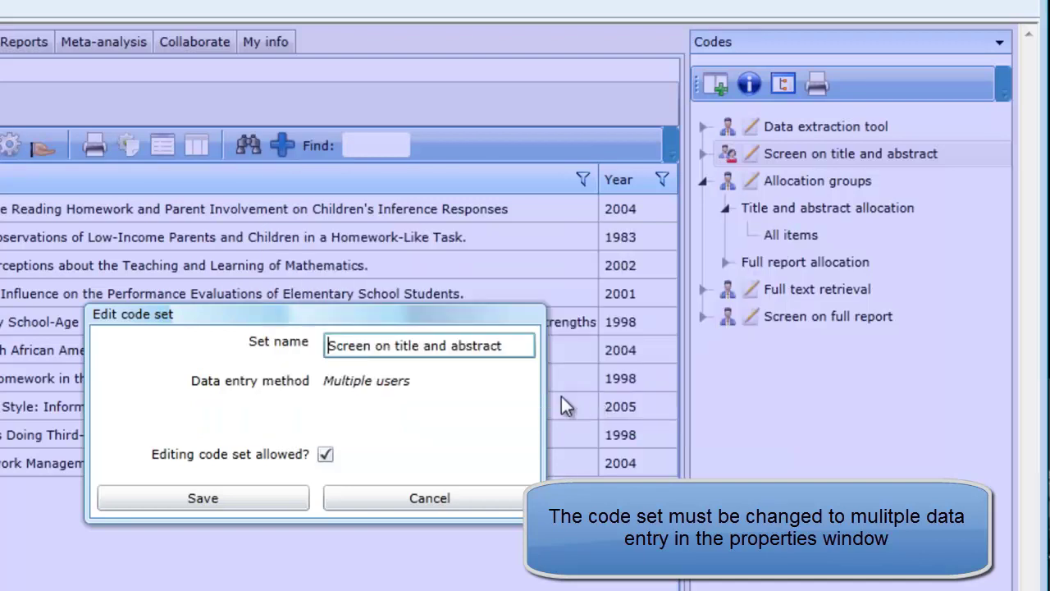
click(250, 502)
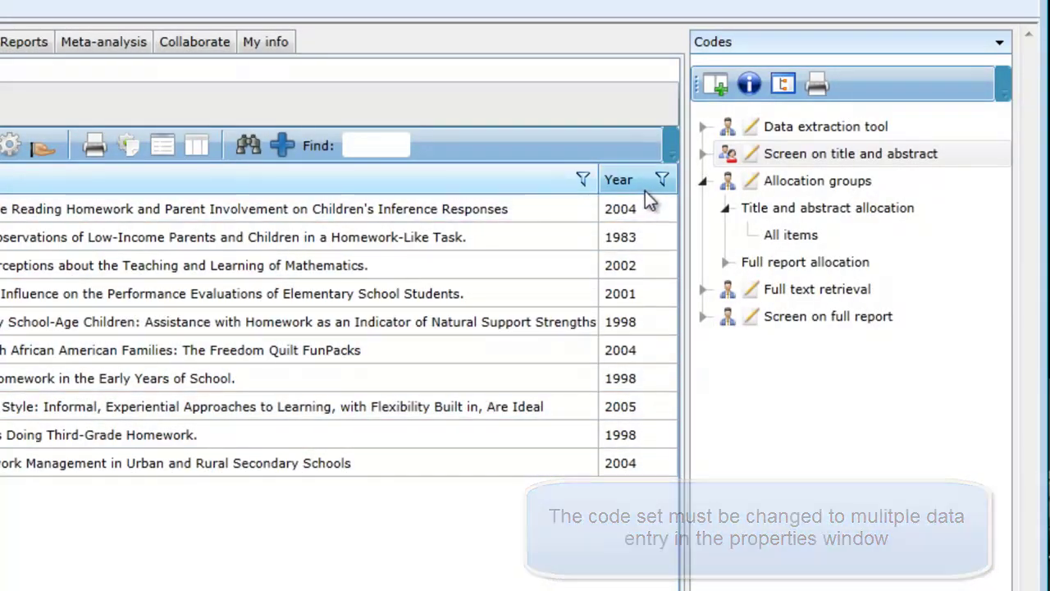
- Assign All items to the first reviewer for coding with the Screen on title and abstract set
click(194, 41)
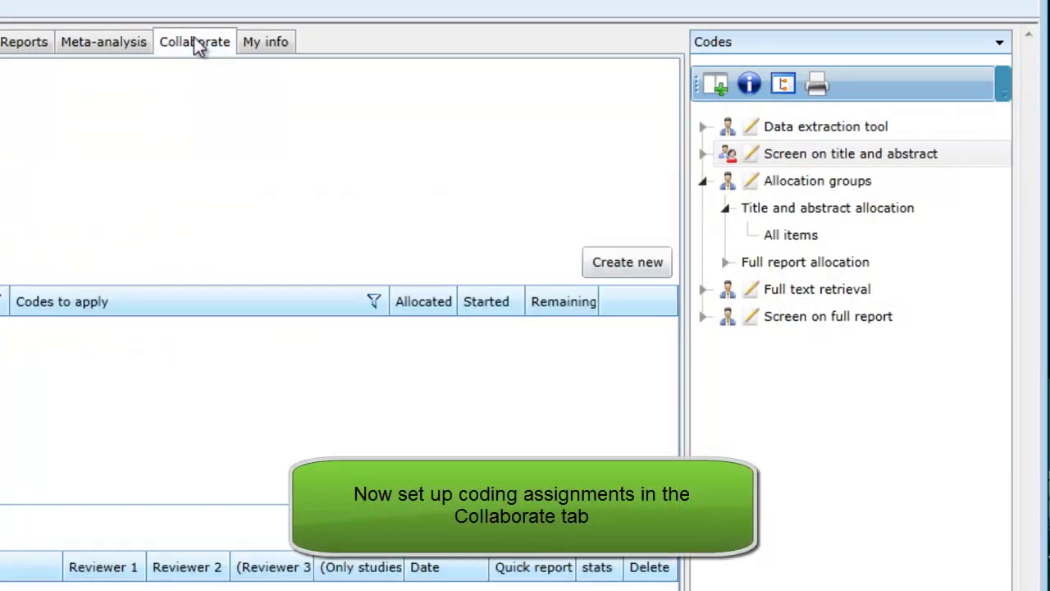
click(616, 266)
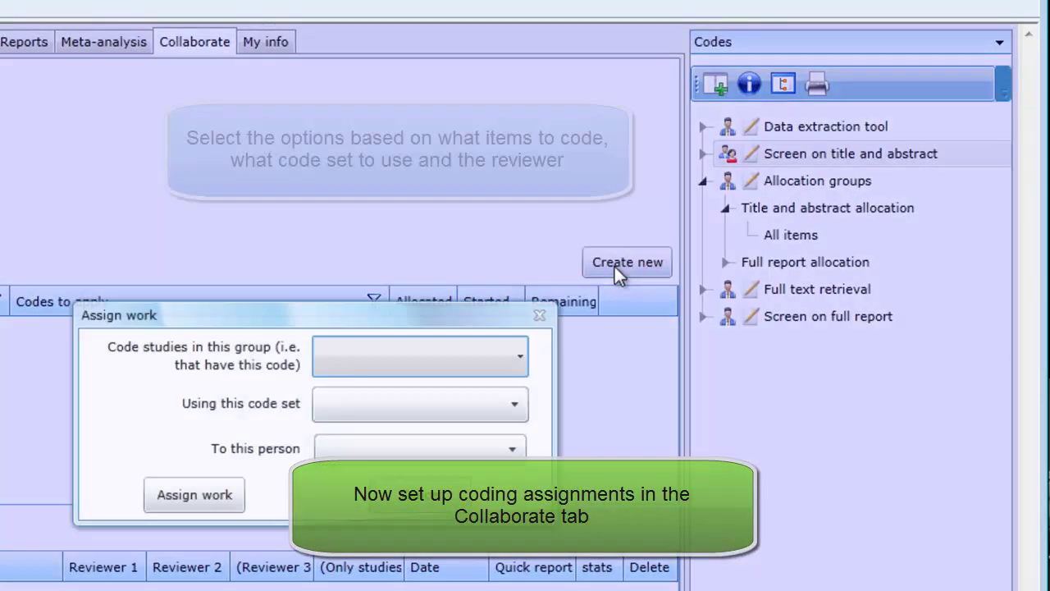
click(519, 361)
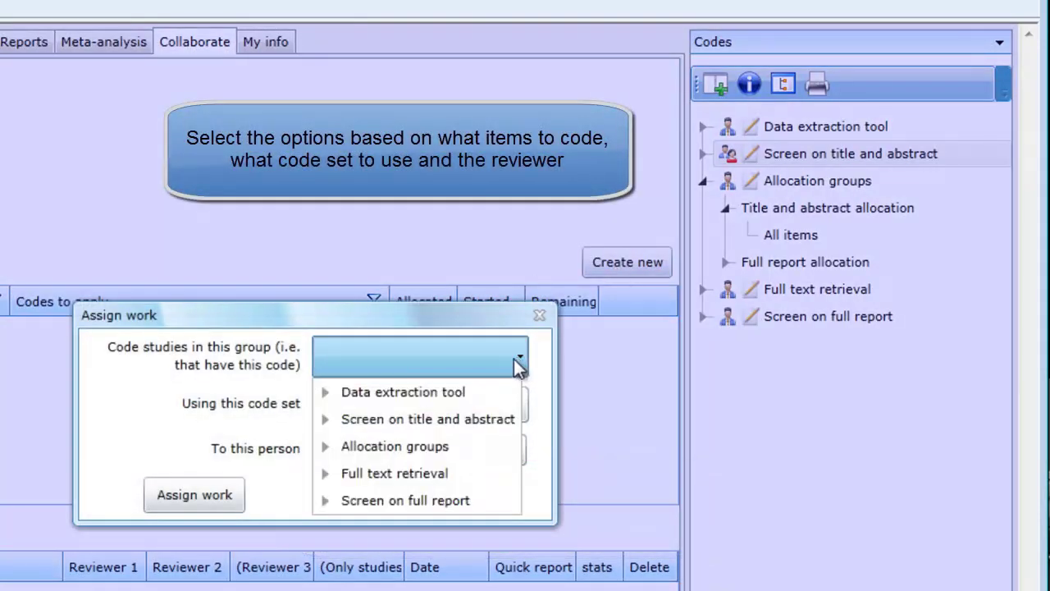
click(327, 449)
click(347, 473)
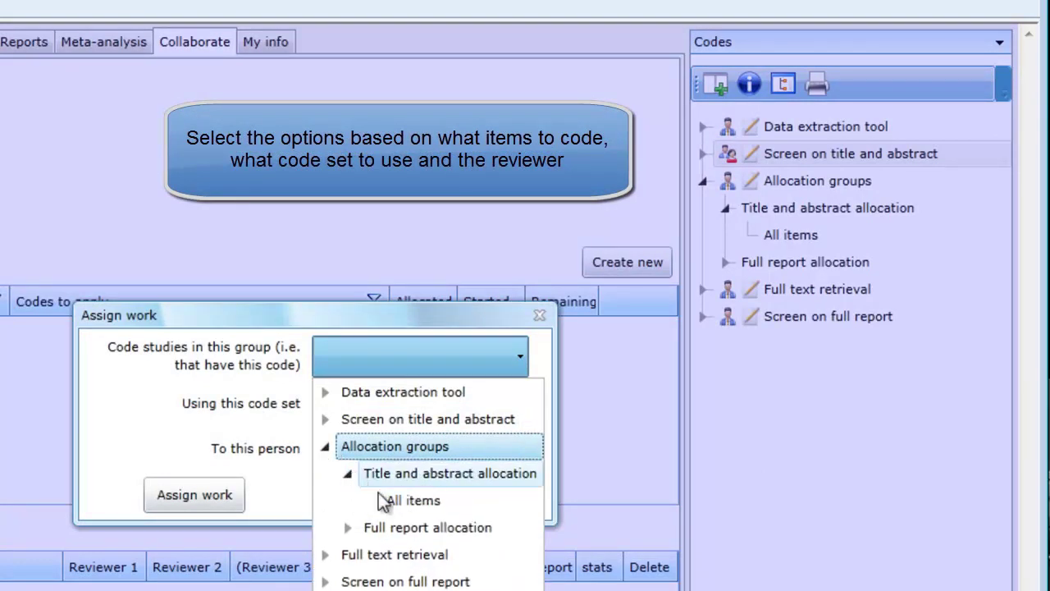
click(389, 499)
click(367, 415)
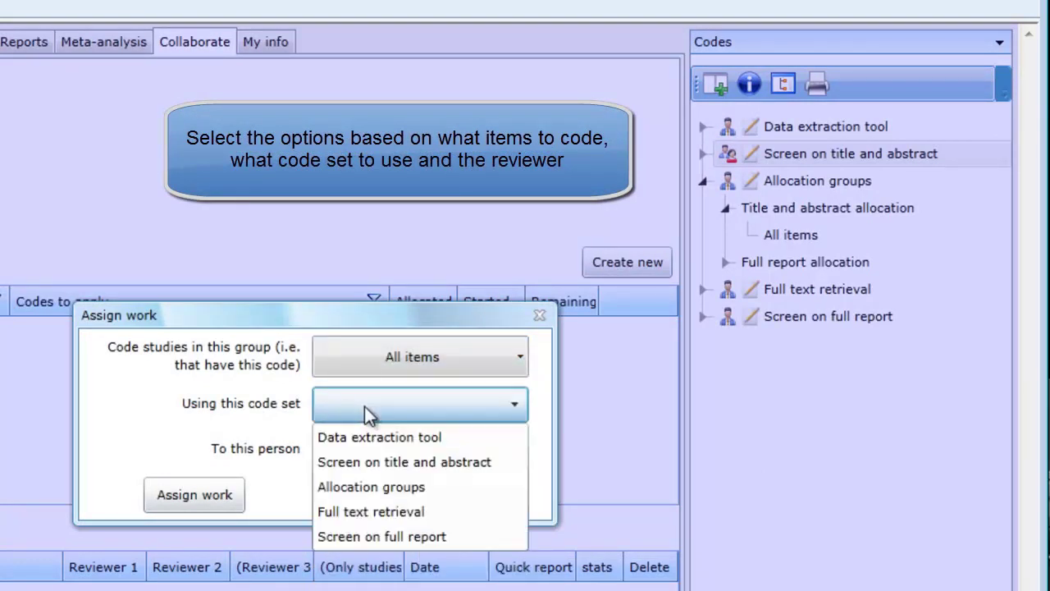
click(370, 461)
click(372, 450)
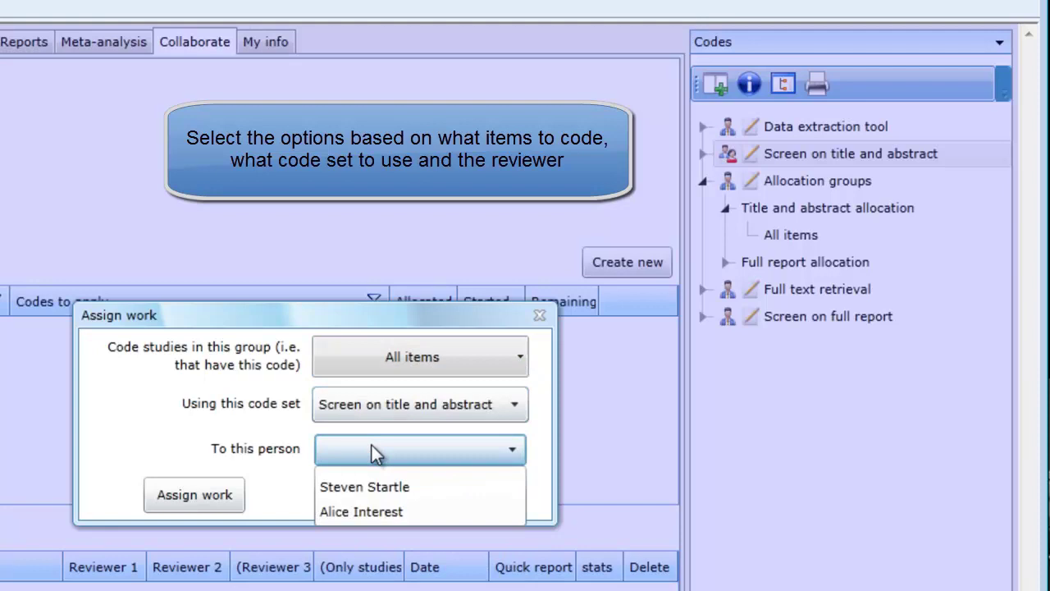
click(366, 486)
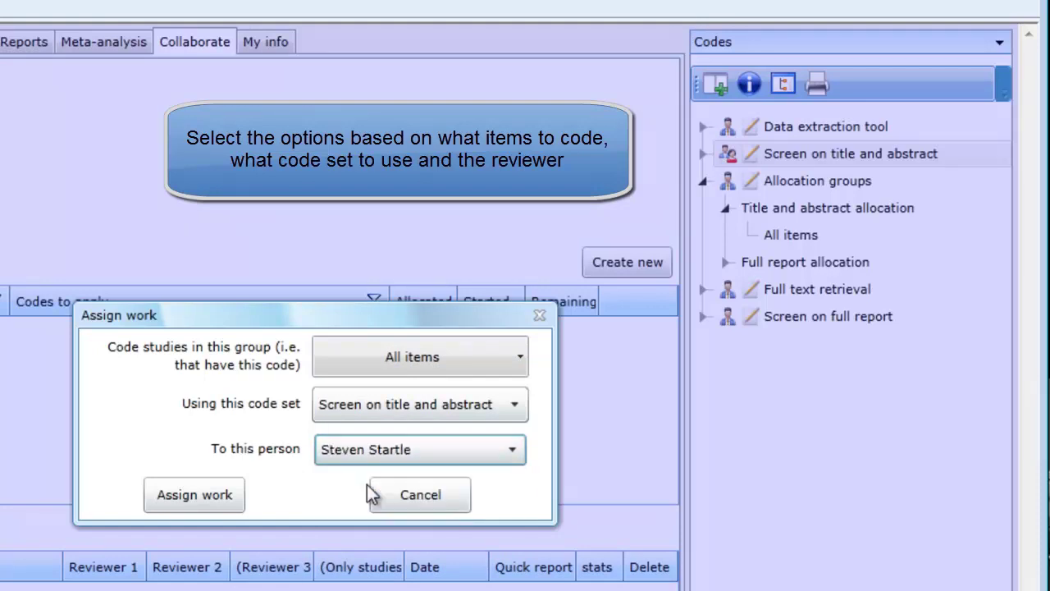
click(187, 497)
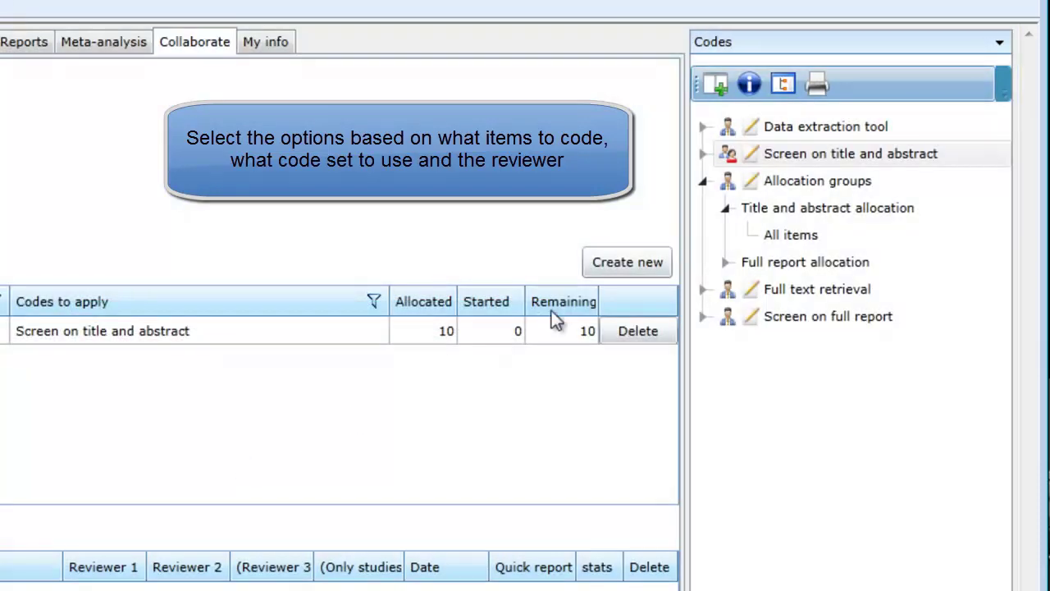
- Create the same All items screening assignment for the second reviewer
click(611, 264)
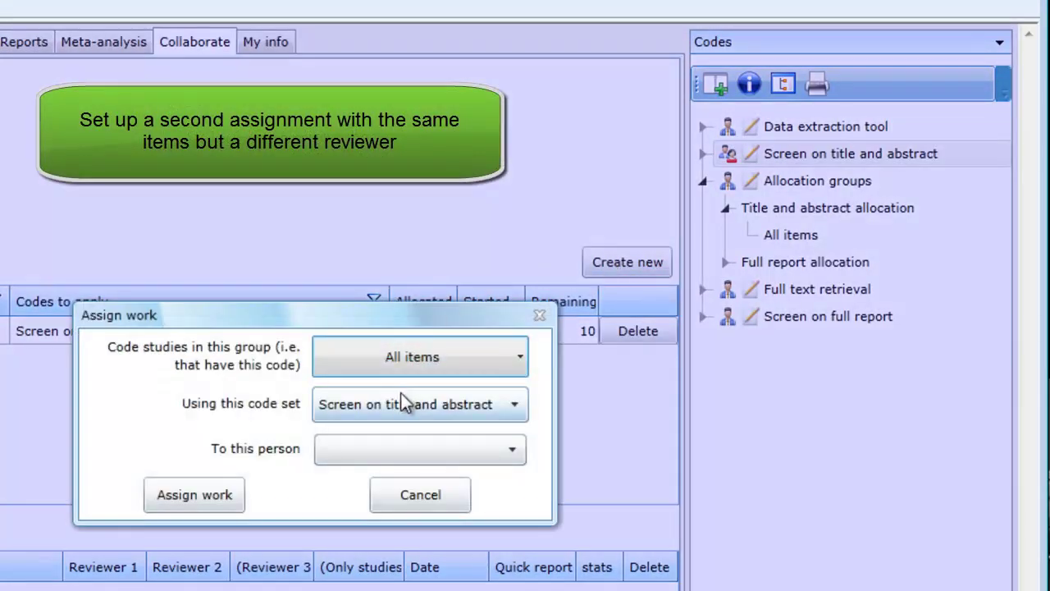
click(381, 447)
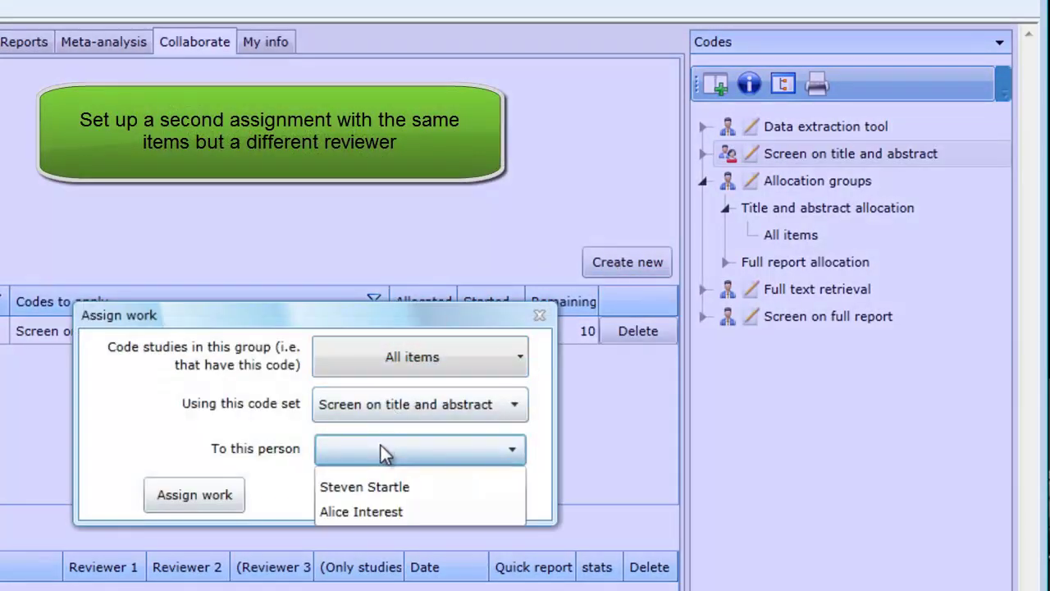
click(372, 511)
click(221, 498)
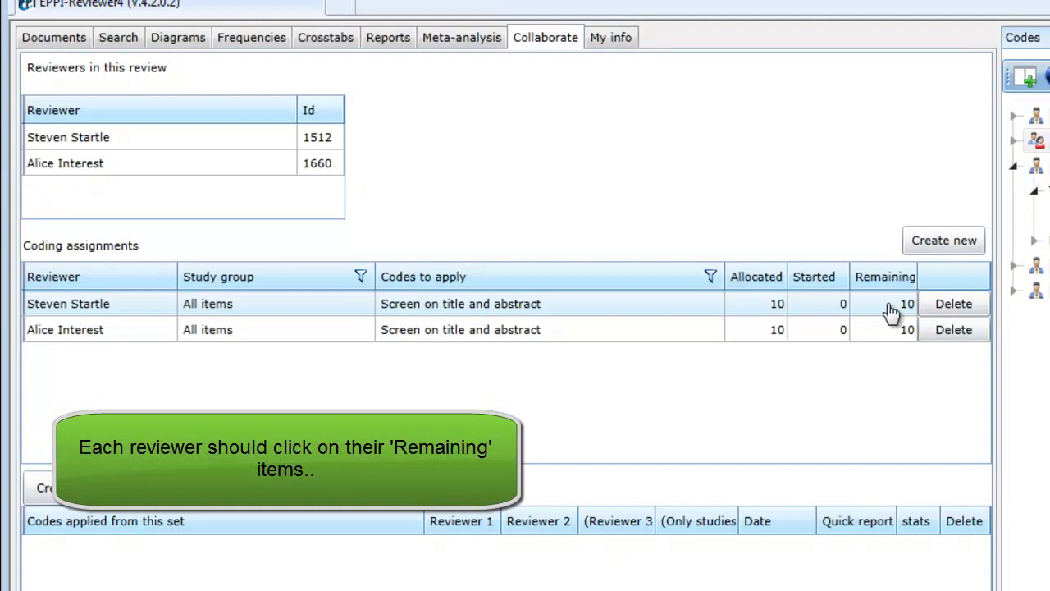
- List the first reviewer's 10 remaining items and show the first item's Screen on title and abstract codes
click(891, 310)
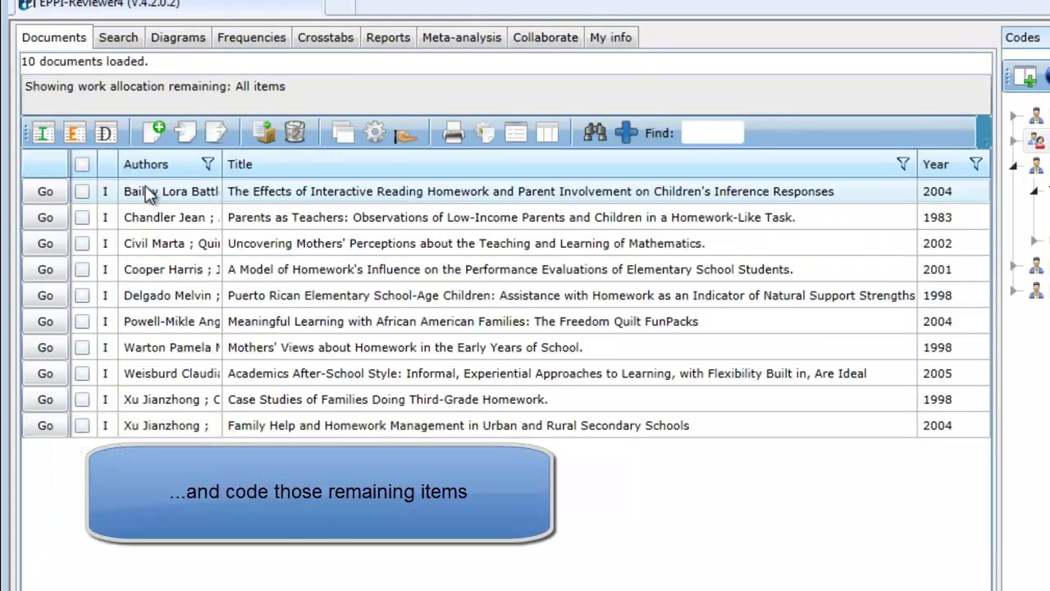
click(46, 191)
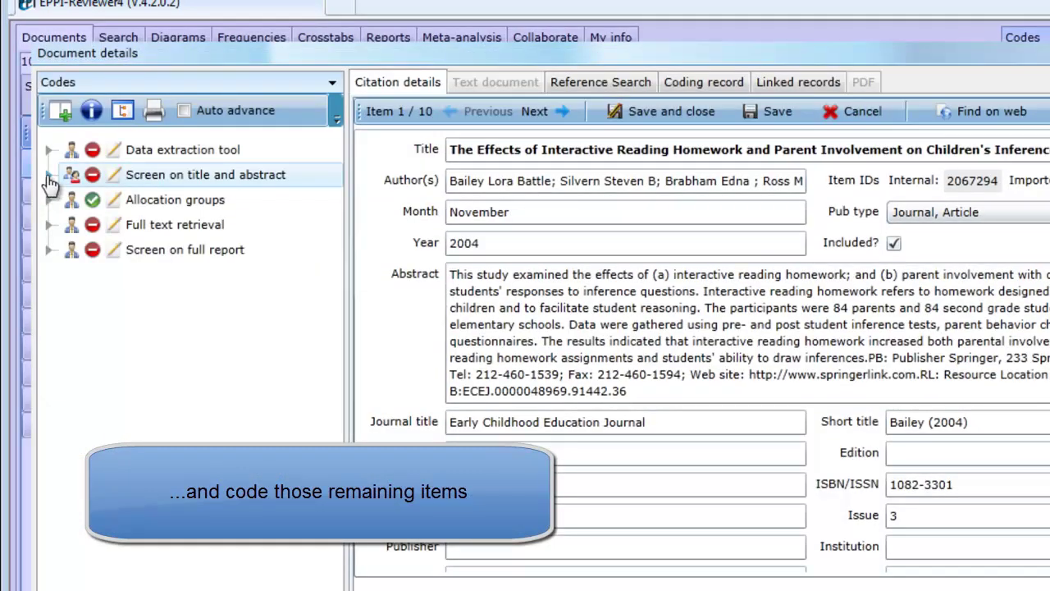
click(49, 175)
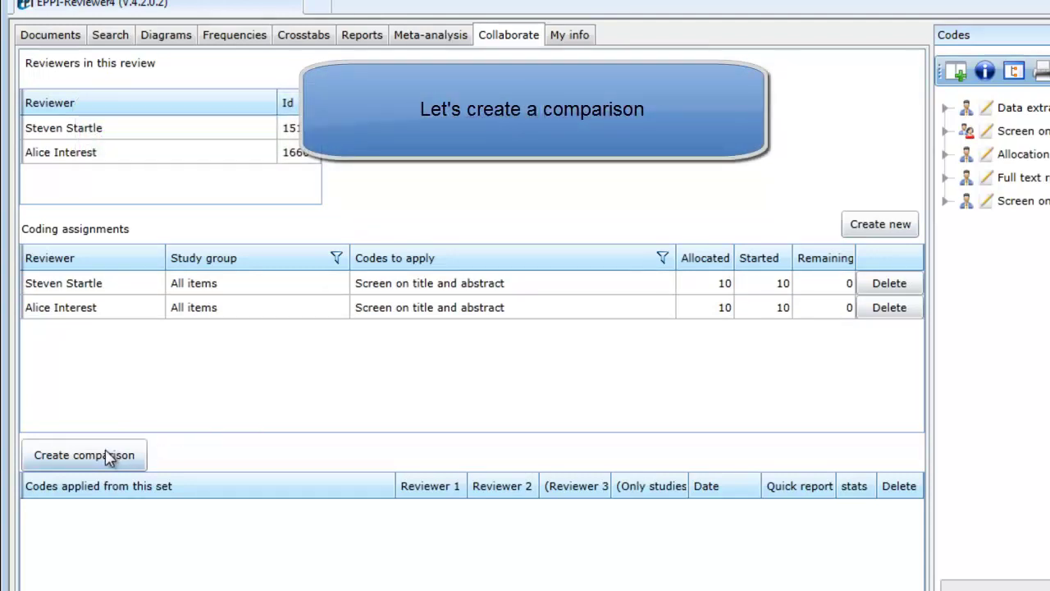
- Set up a new comparison of the two reviewers on the Screen on title and abstract code set
click(109, 458)
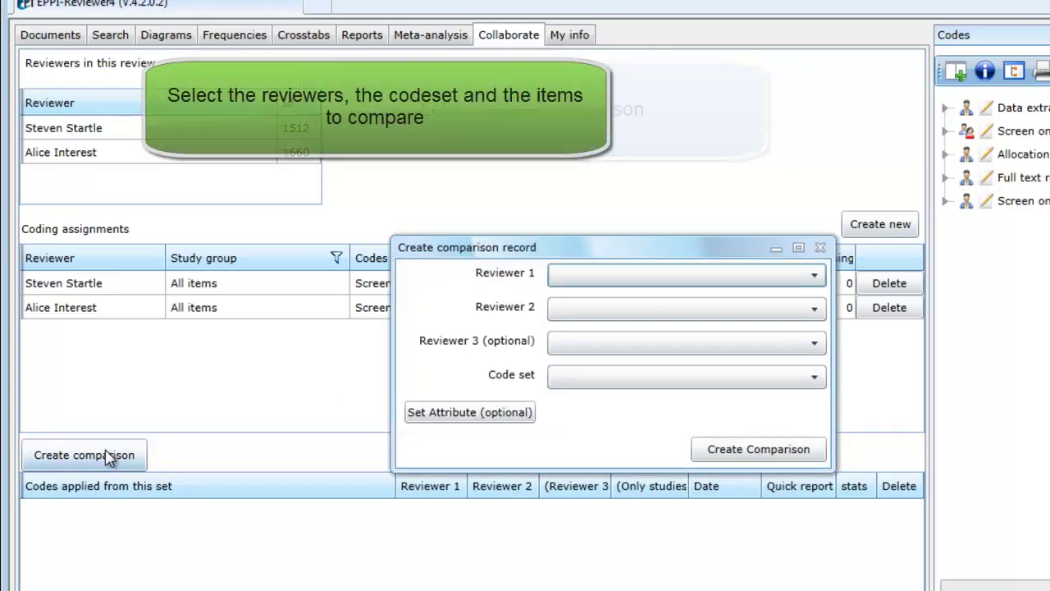
click(558, 275)
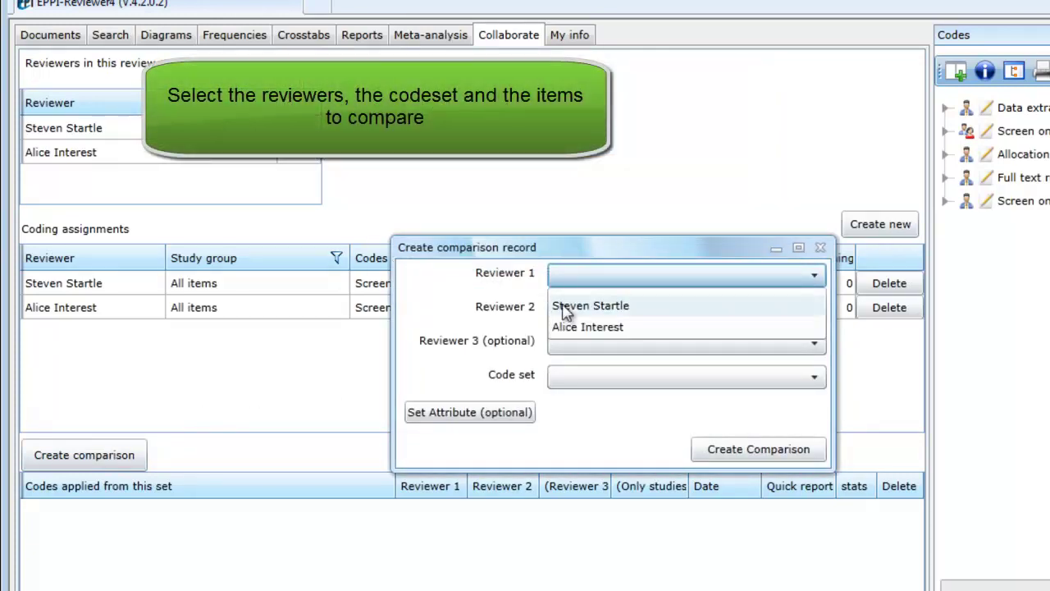
click(565, 305)
click(566, 316)
click(566, 356)
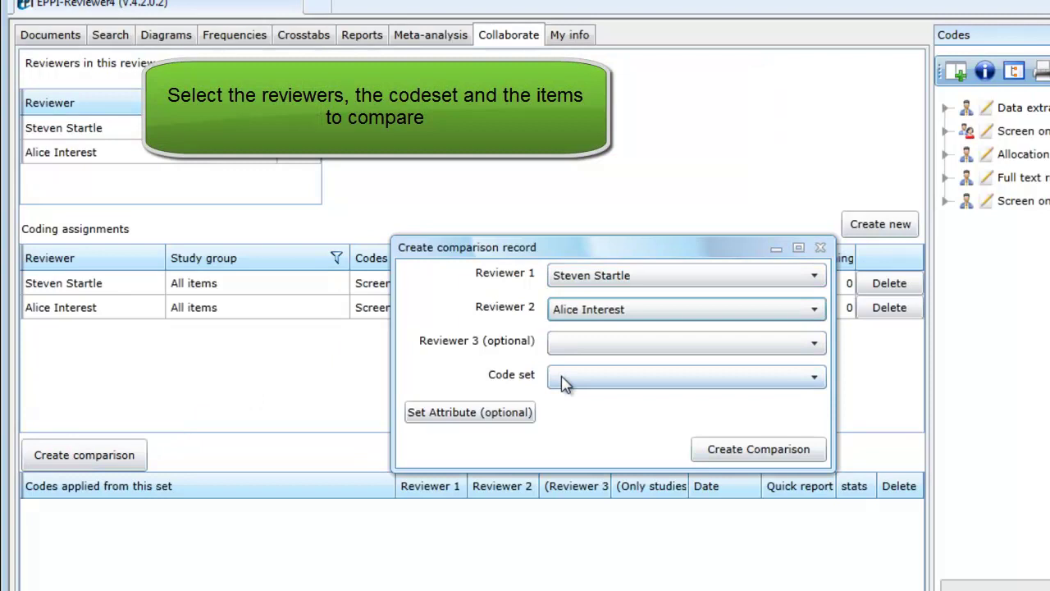
click(564, 379)
click(572, 423)
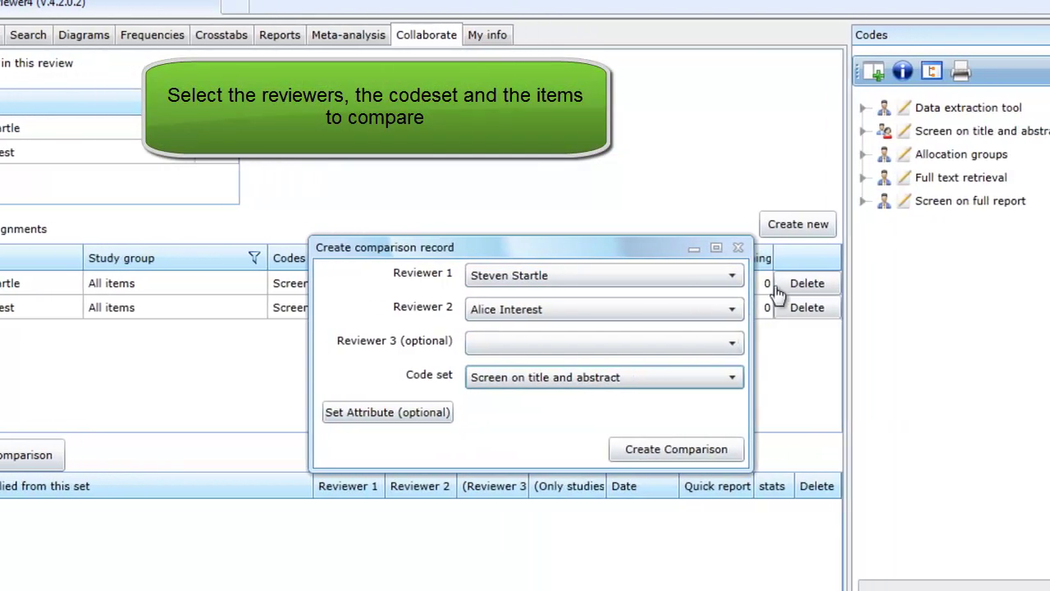
- Limit the comparison to the All items allocation code and create it
click(840, 154)
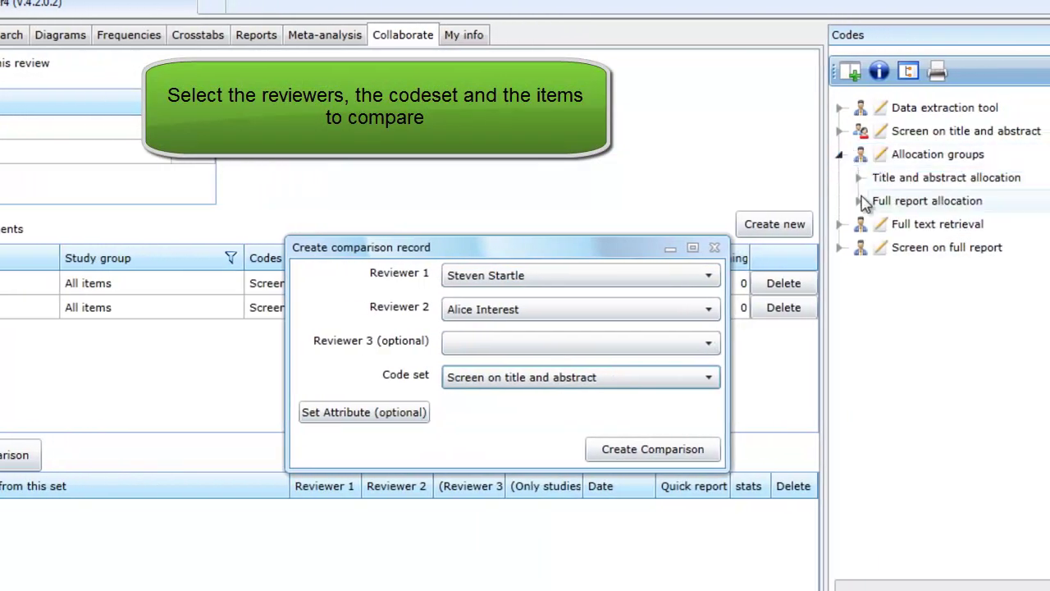
click(859, 181)
click(911, 201)
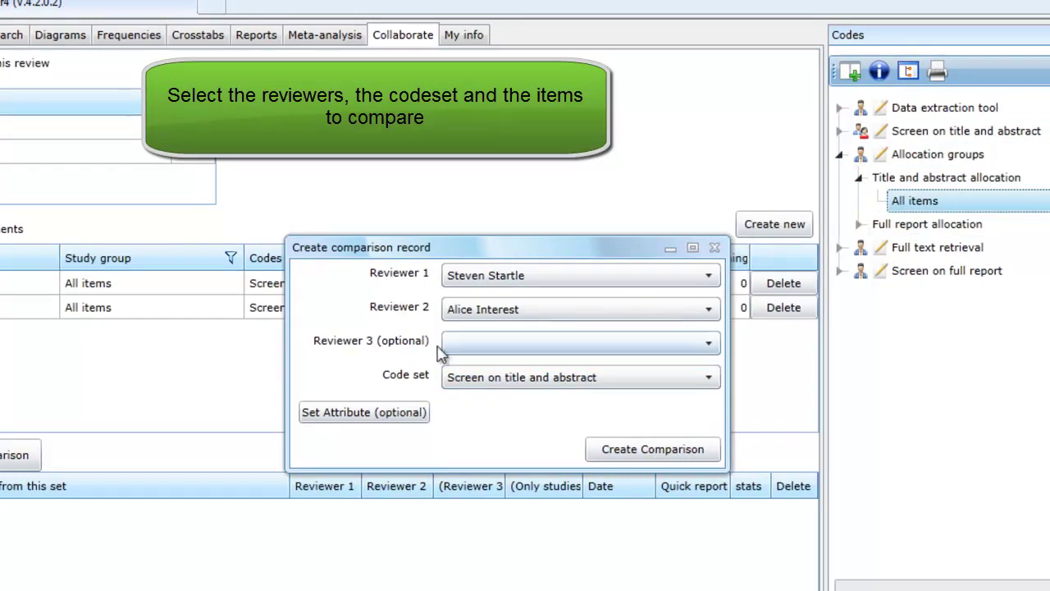
click(404, 419)
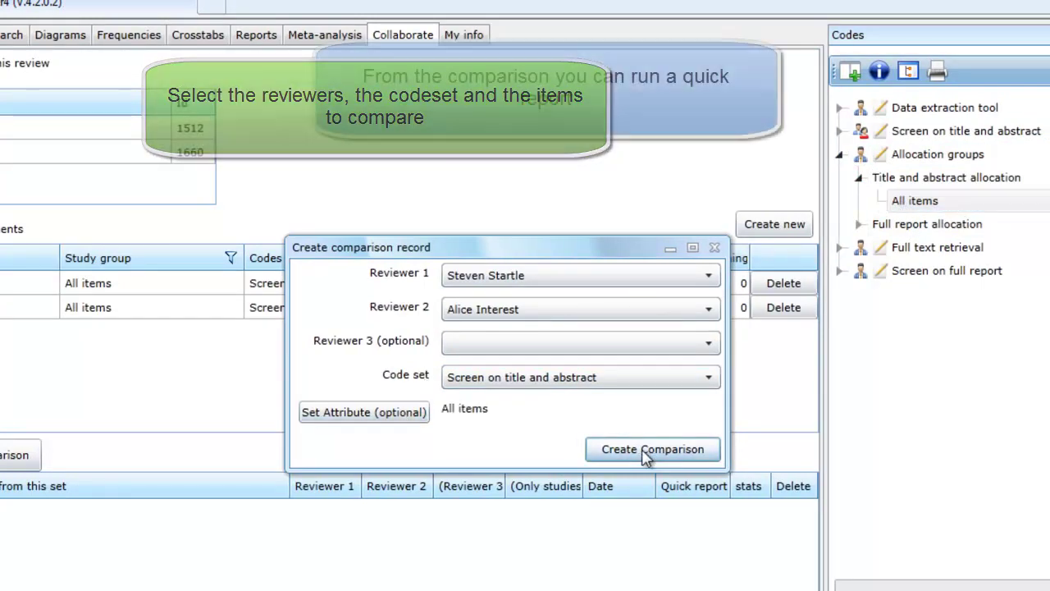
click(645, 453)
- Run the quick comparison report on Screen on title and abstract, review it, then close it
click(691, 511)
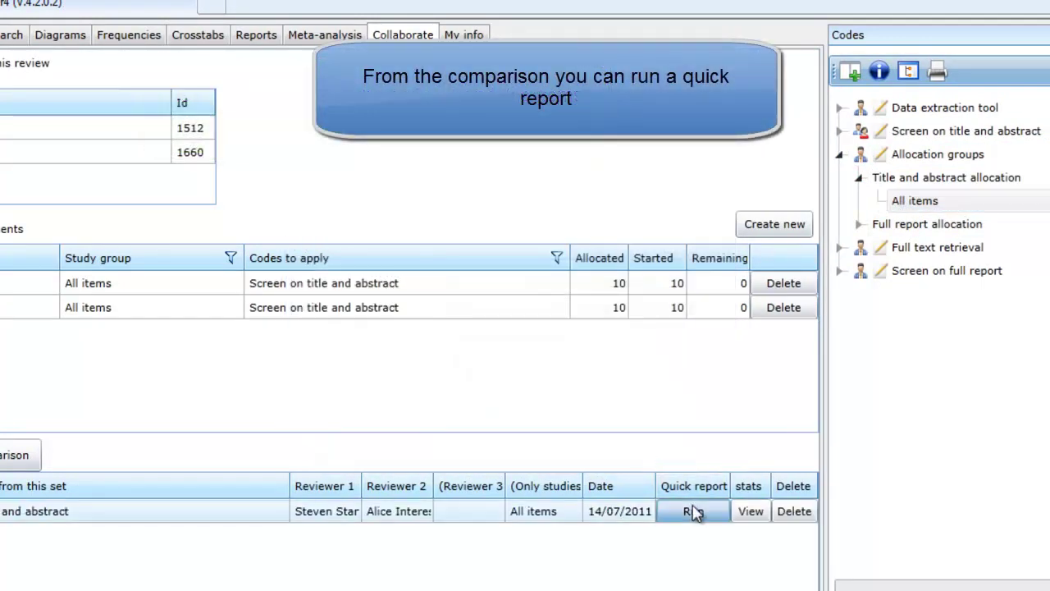
double_click(942, 133)
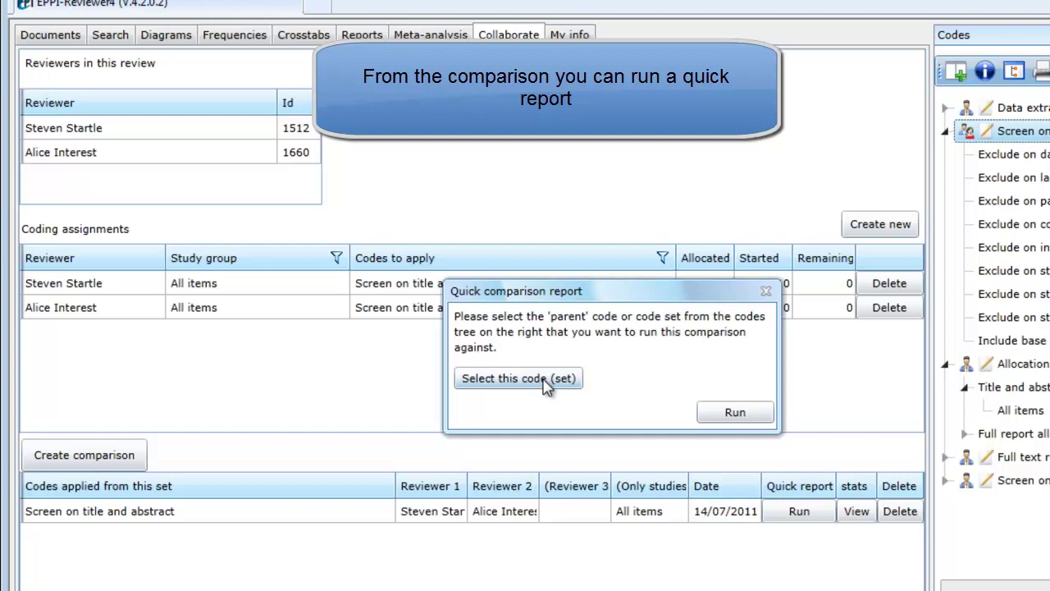
click(547, 387)
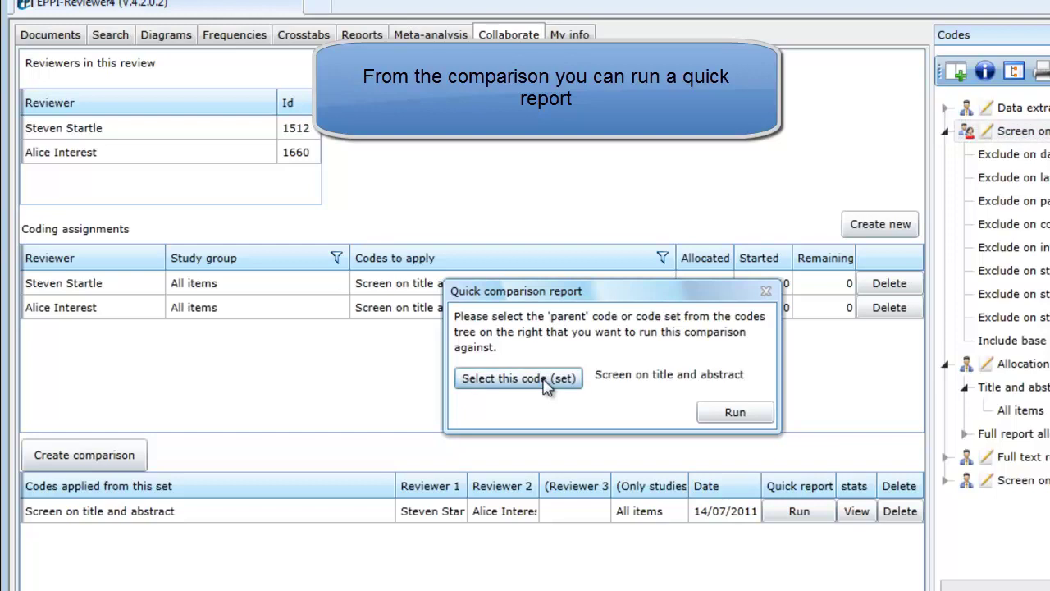
click(732, 414)
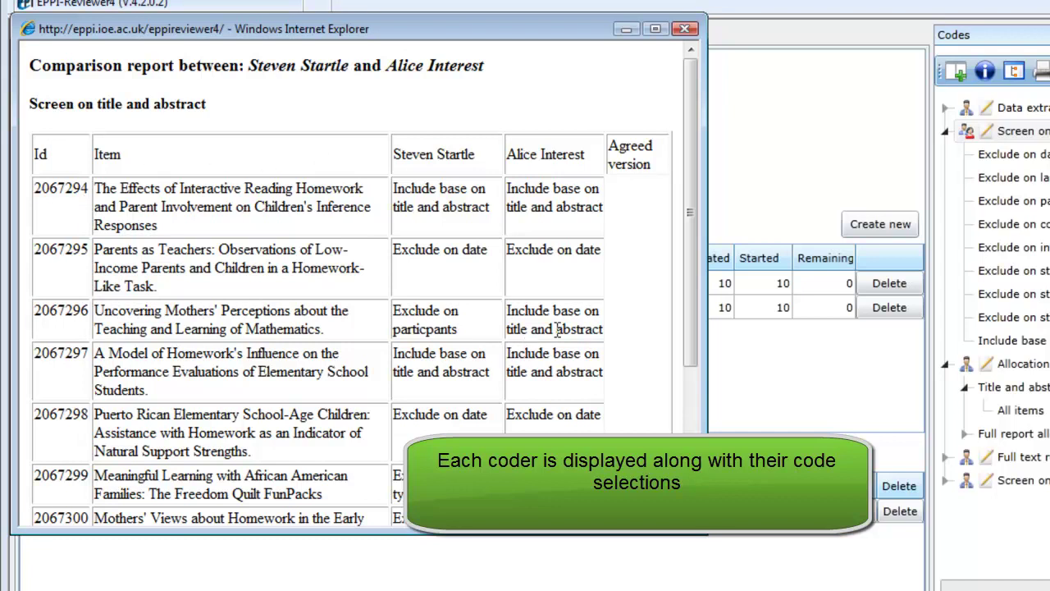
mouse_move(697, 206)
mouse_down()
mouse_move(684, 336)
mouse_move(696, 214)
mouse_up()
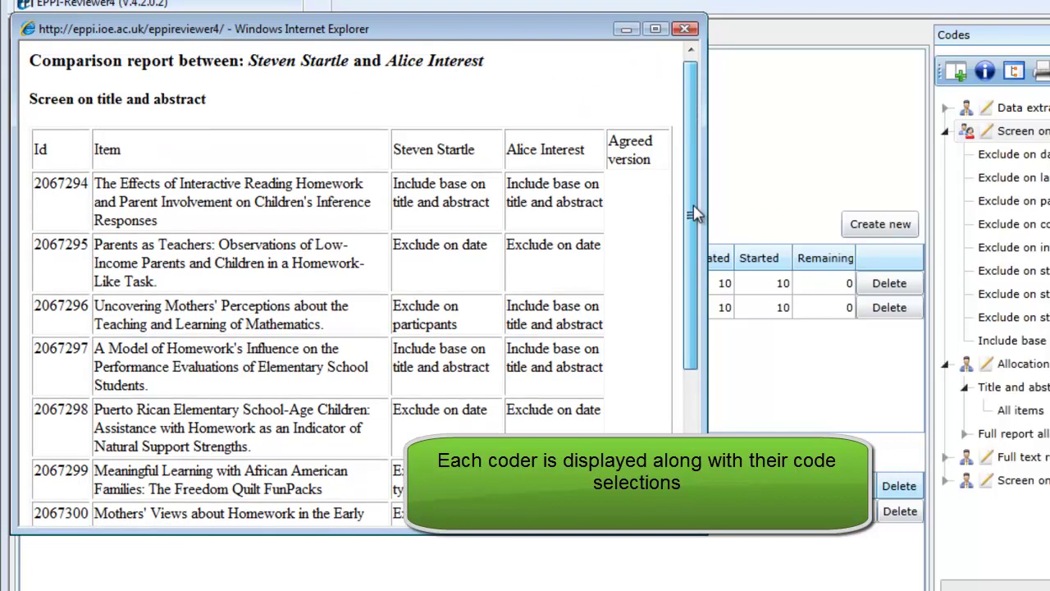
click(688, 30)
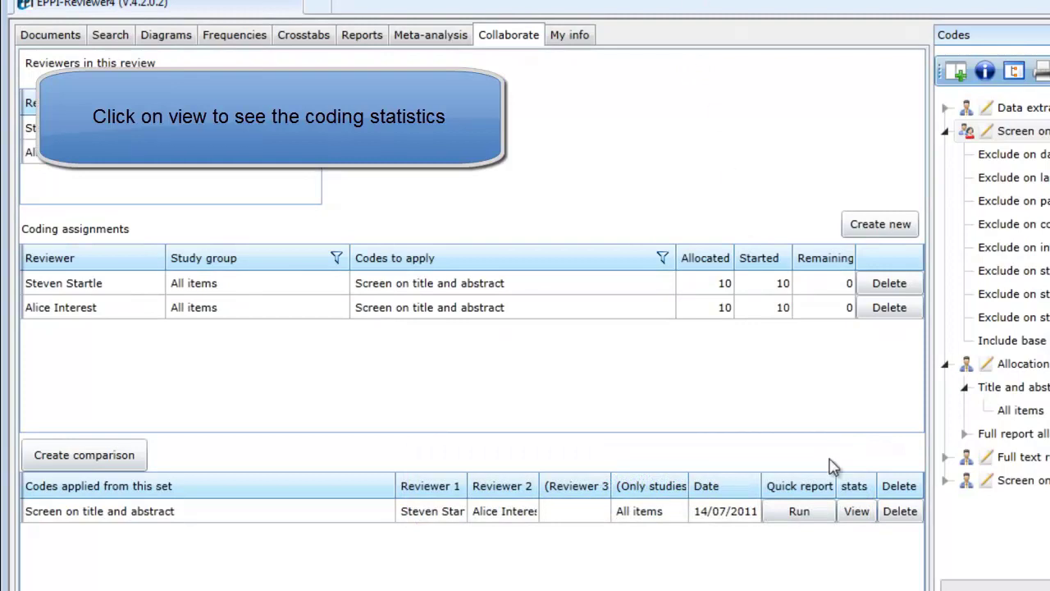
- Complete the 7 agreed items using the first reviewer's coding as the agreed version
click(856, 512)
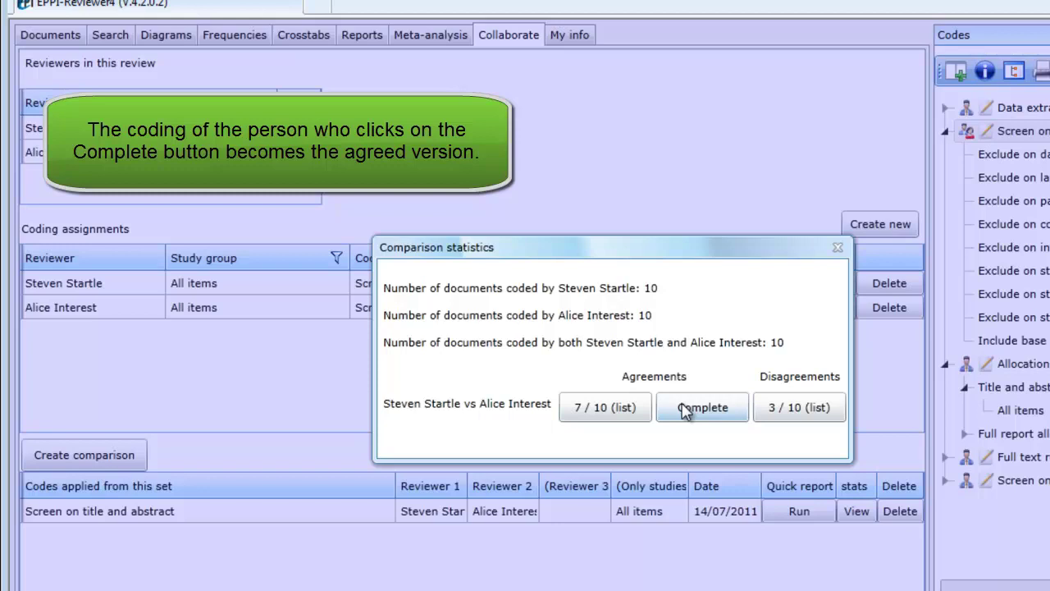
click(686, 410)
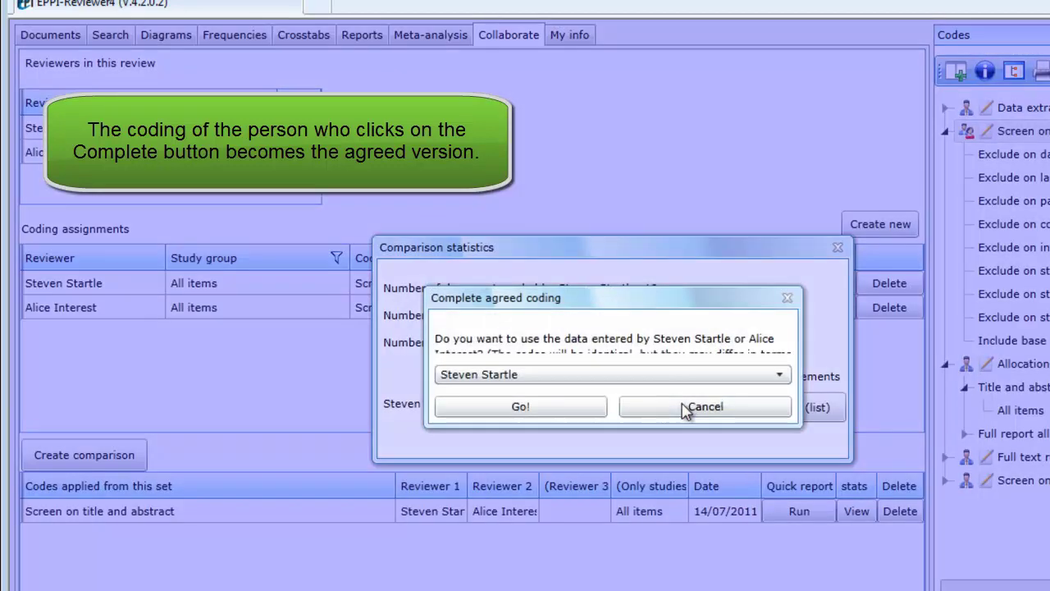
click(574, 413)
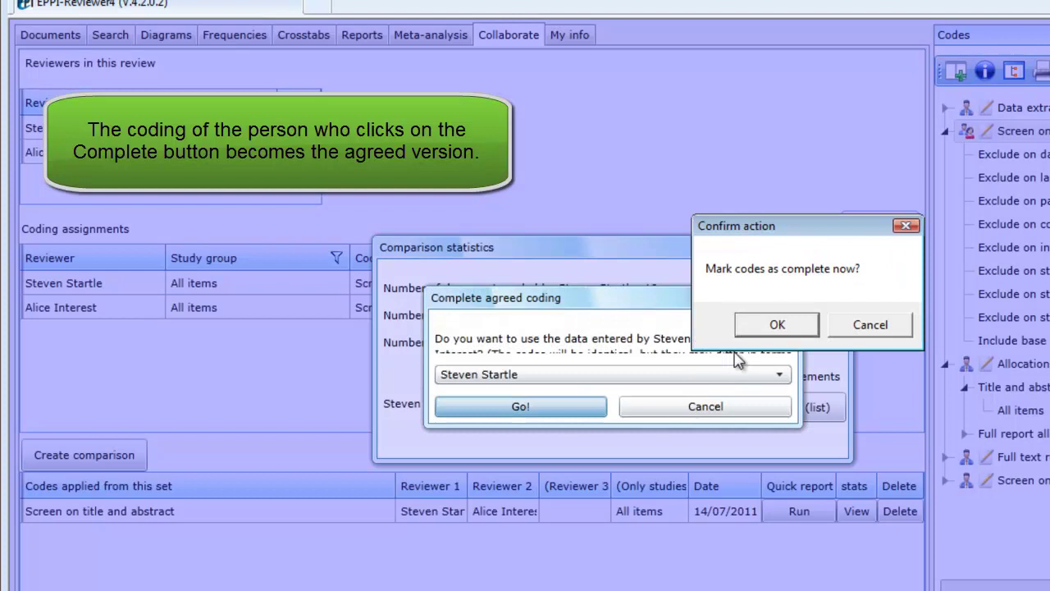
click(758, 329)
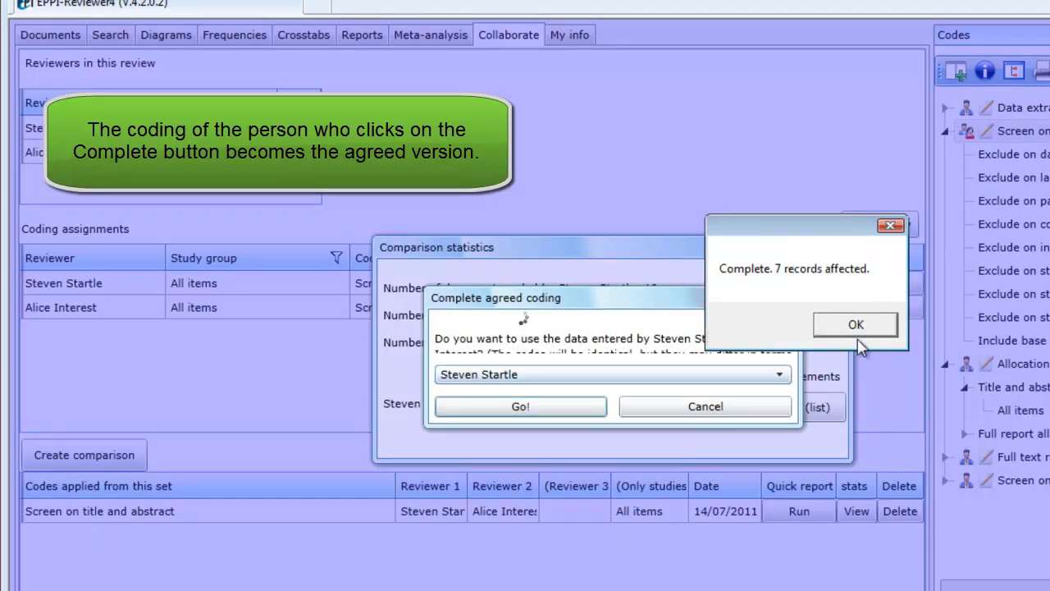
click(856, 327)
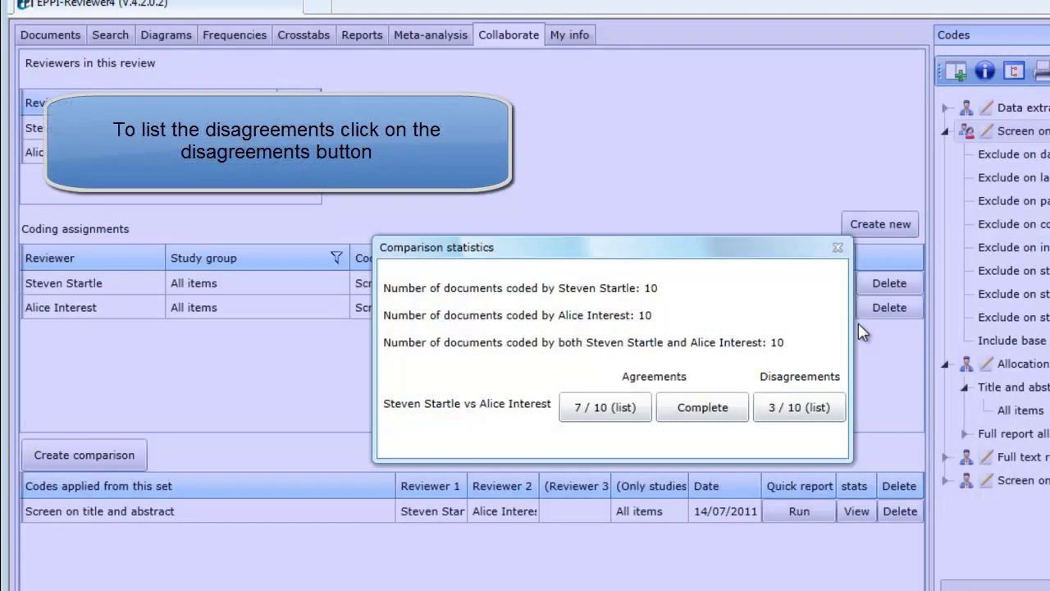
- Open the first of 3 disagreed items and live-compare both reviewers' title-and-abstract screening codes
click(776, 415)
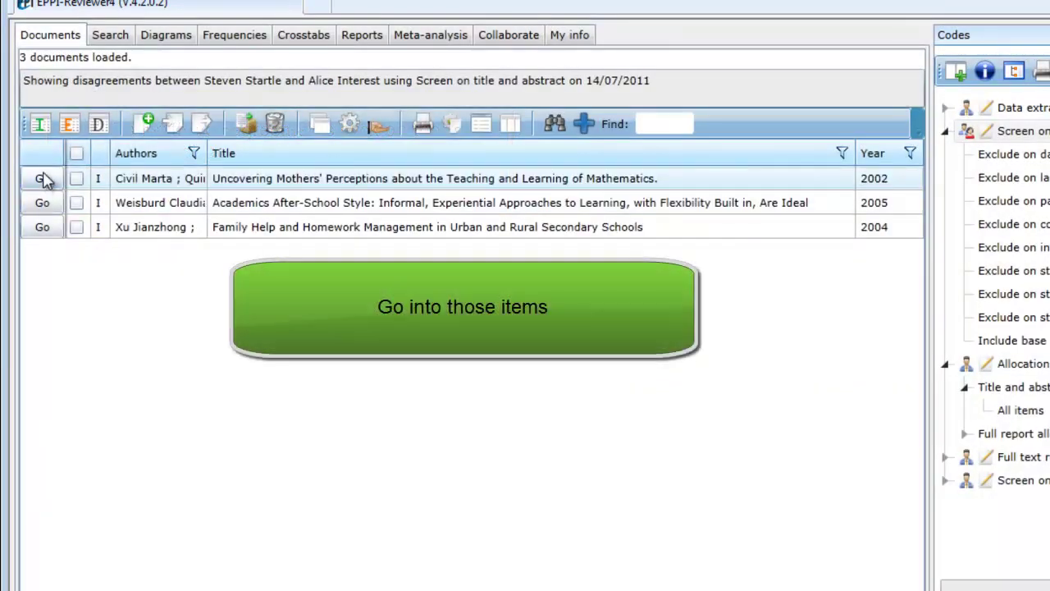
click(43, 179)
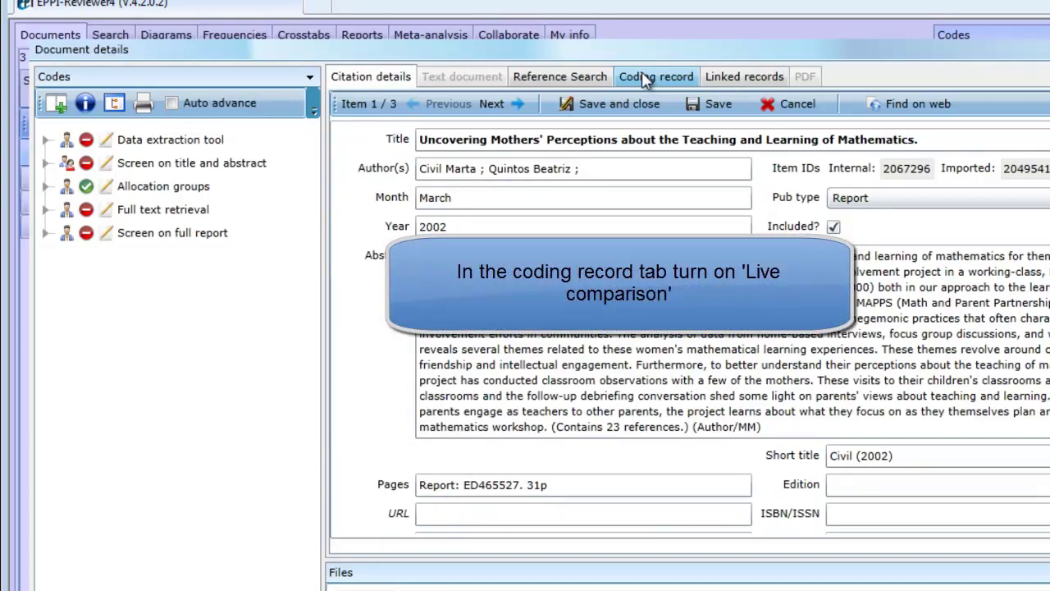
click(643, 74)
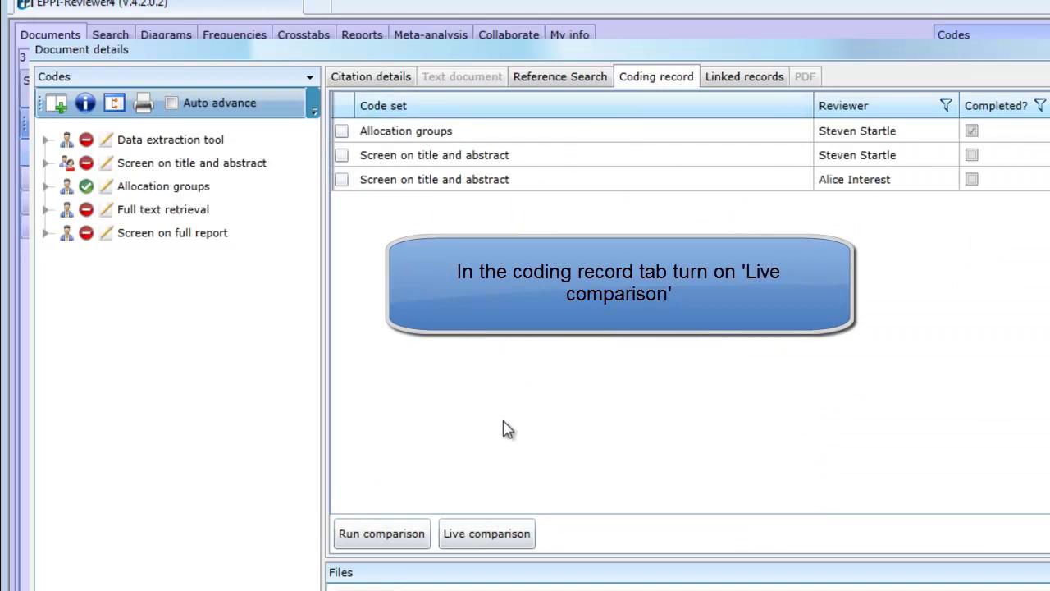
click(484, 535)
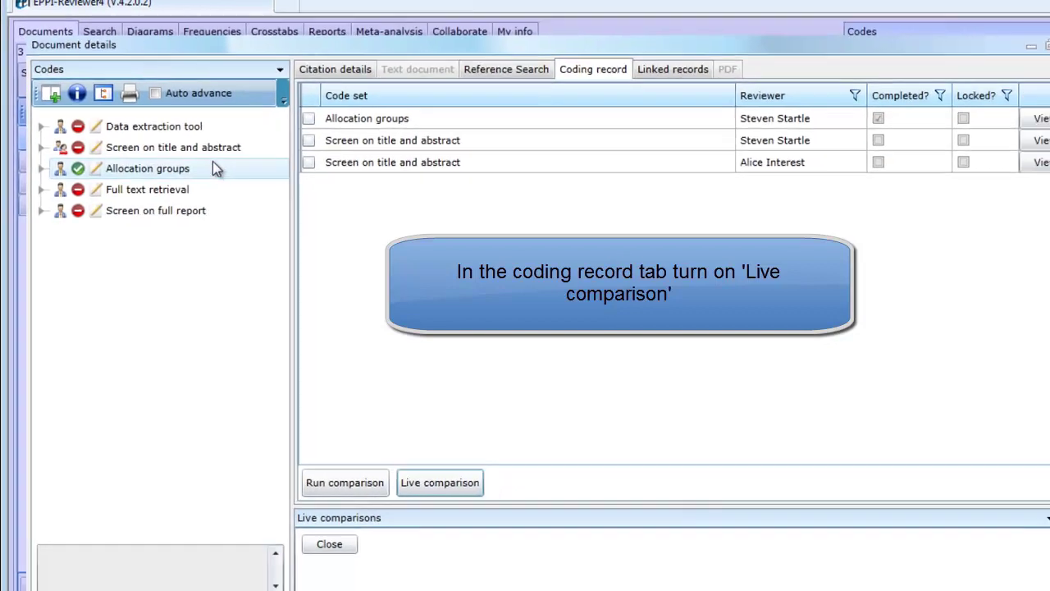
click(173, 147)
click(41, 147)
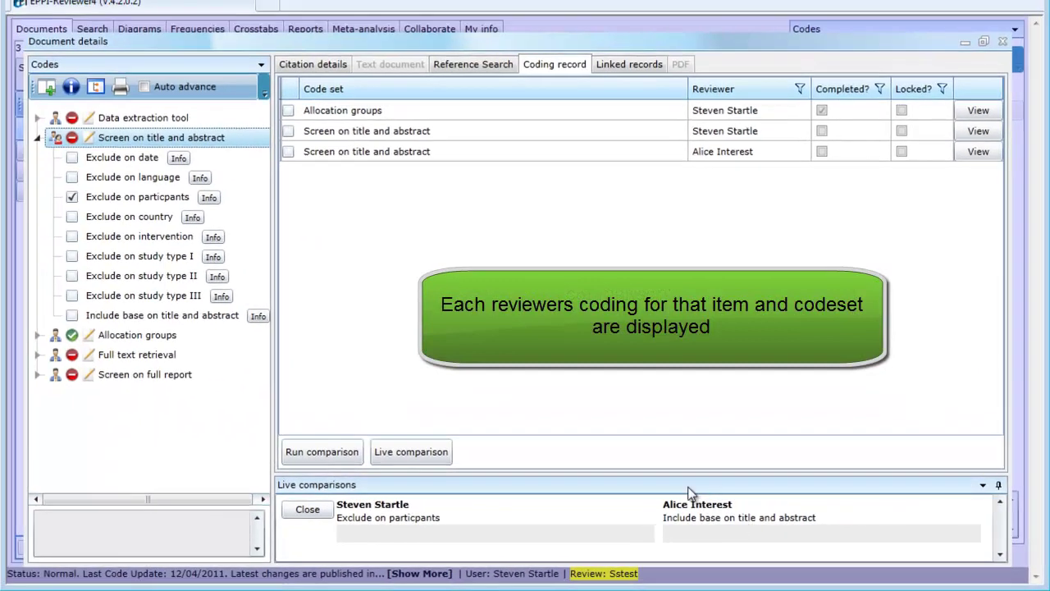
click(333, 66)
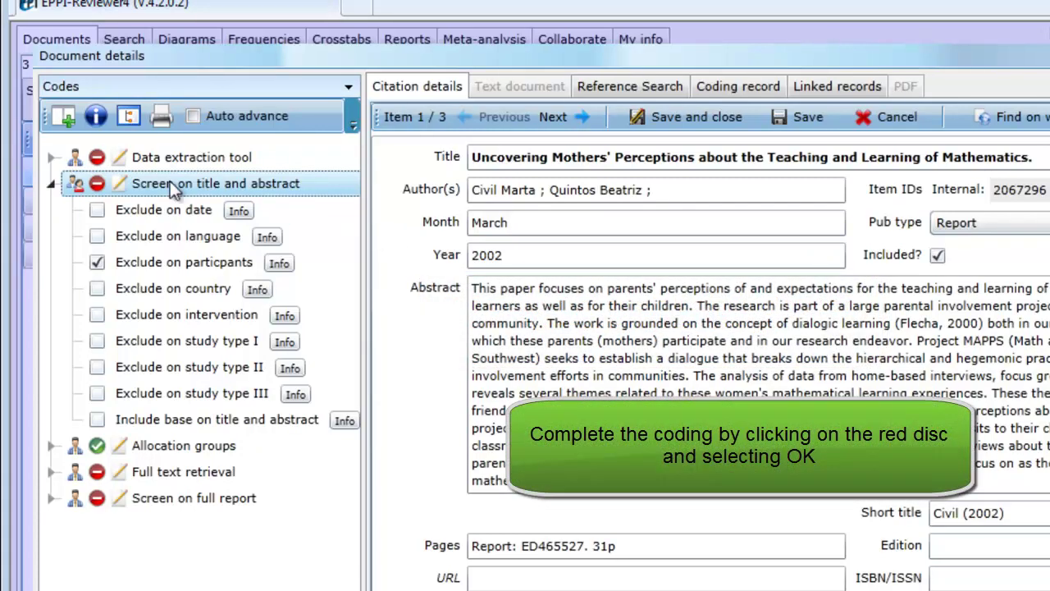
- Complete the reconciled Screen on title and abstract coding for the mothers' mathematics item
click(98, 186)
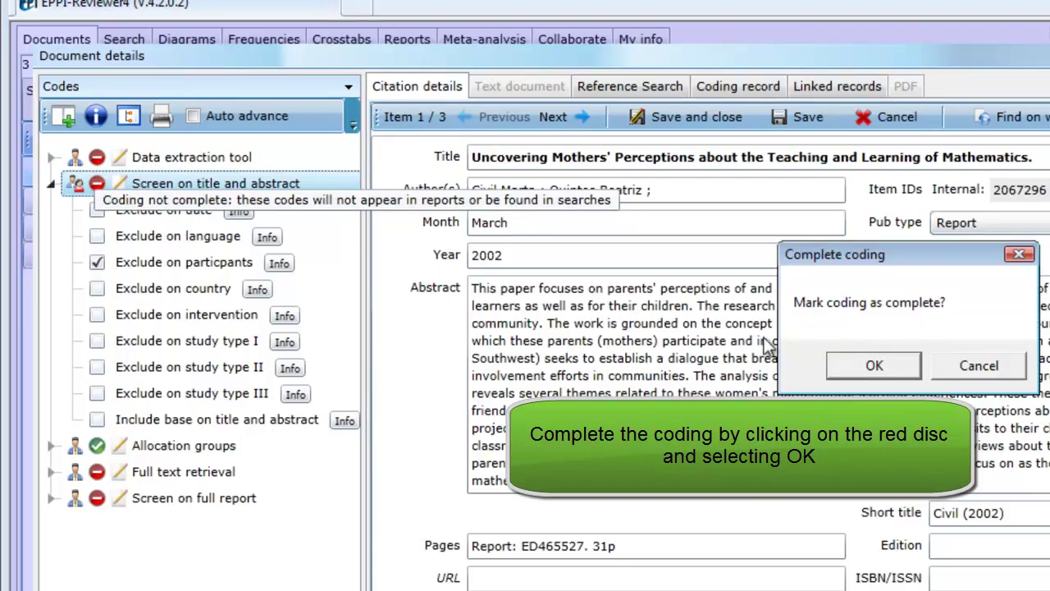
click(854, 367)
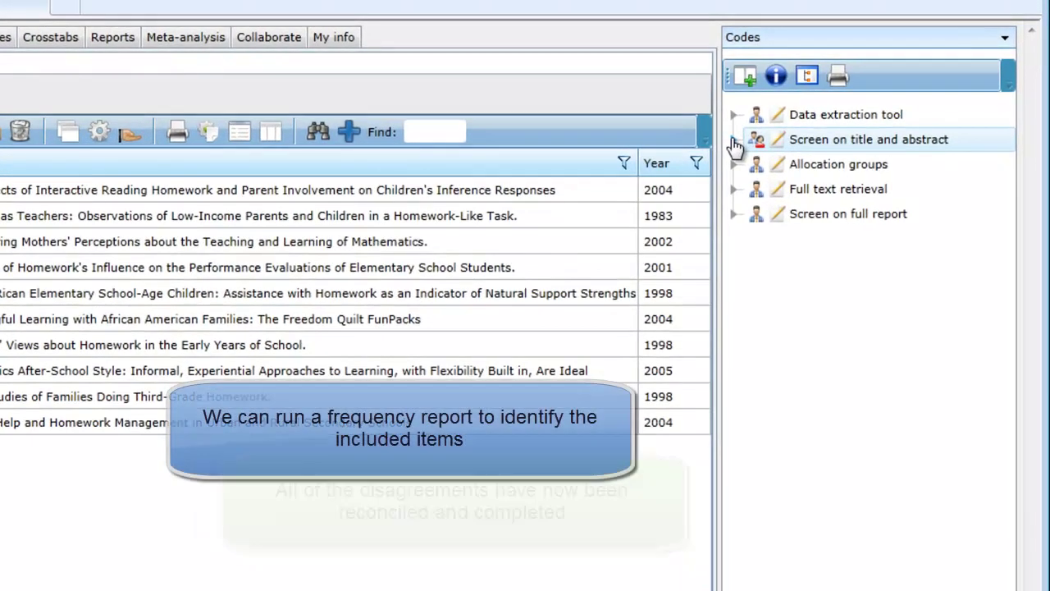
- Display item frequencies for the screening codes and list items coded Include base on title and abstract
click(734, 143)
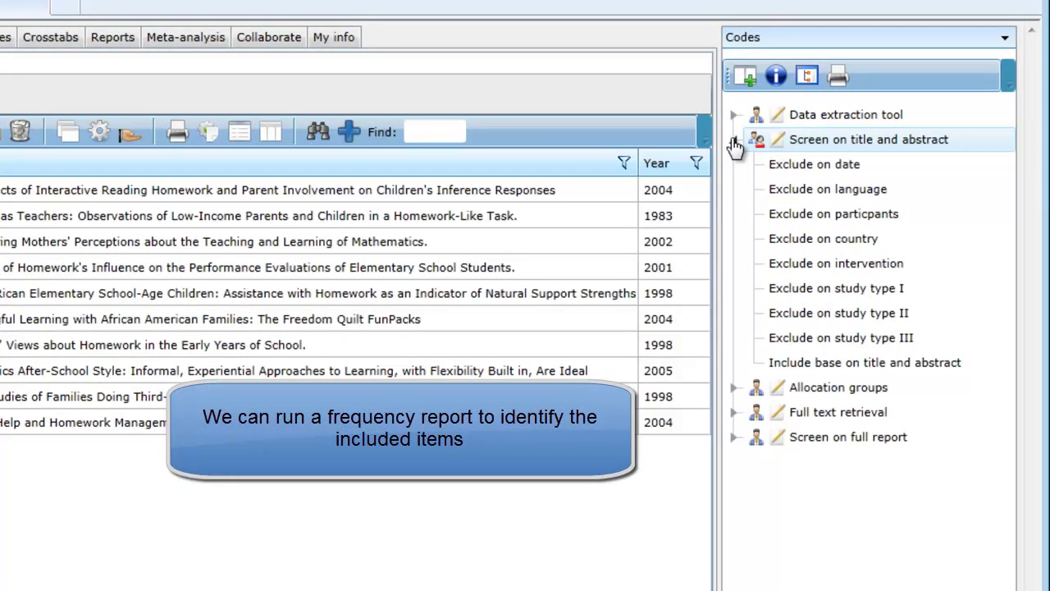
right_click(809, 143)
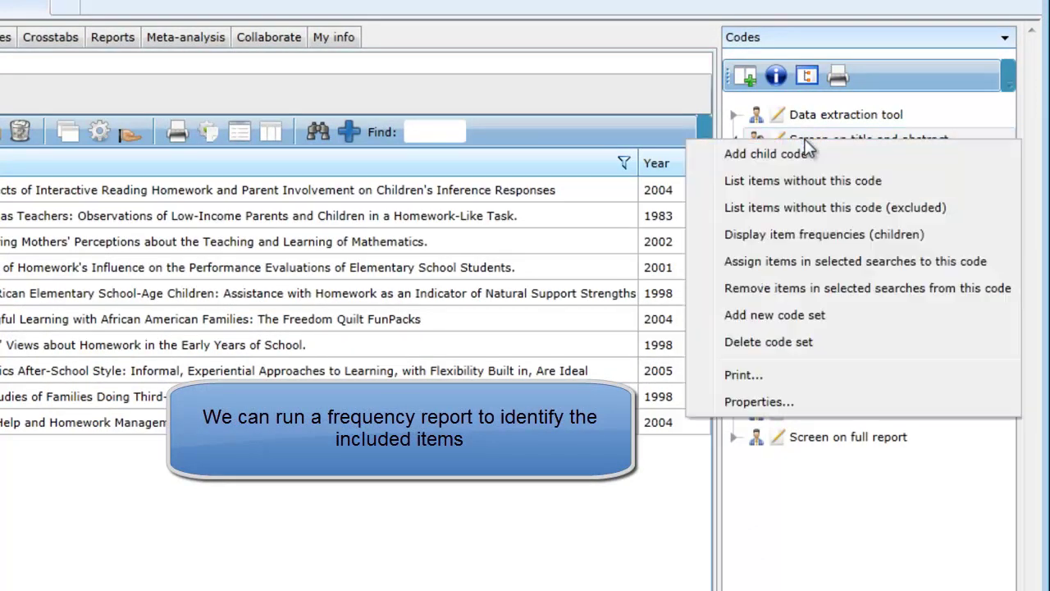
click(815, 235)
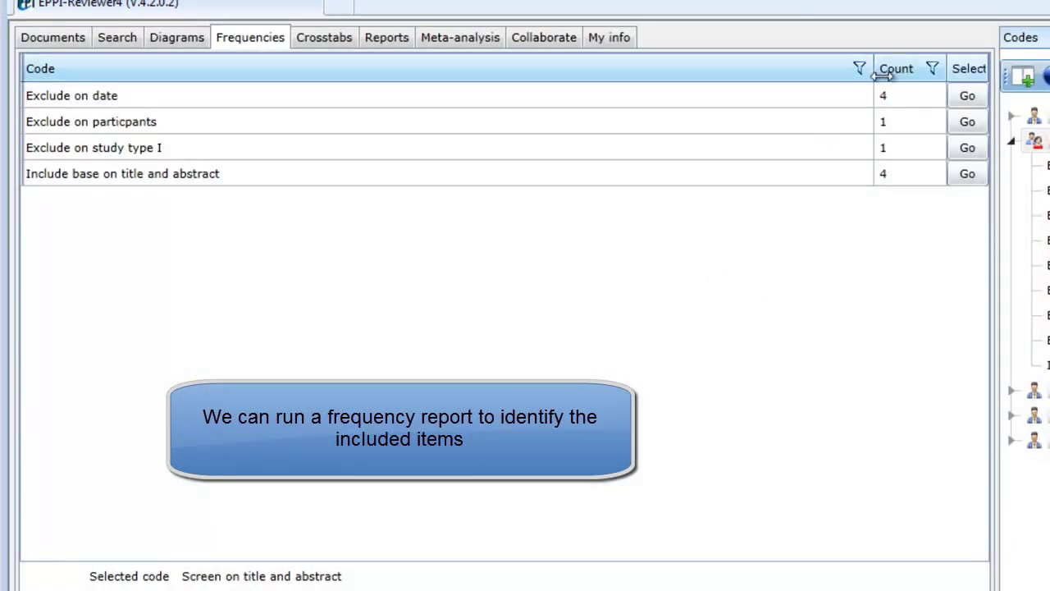
click(967, 175)
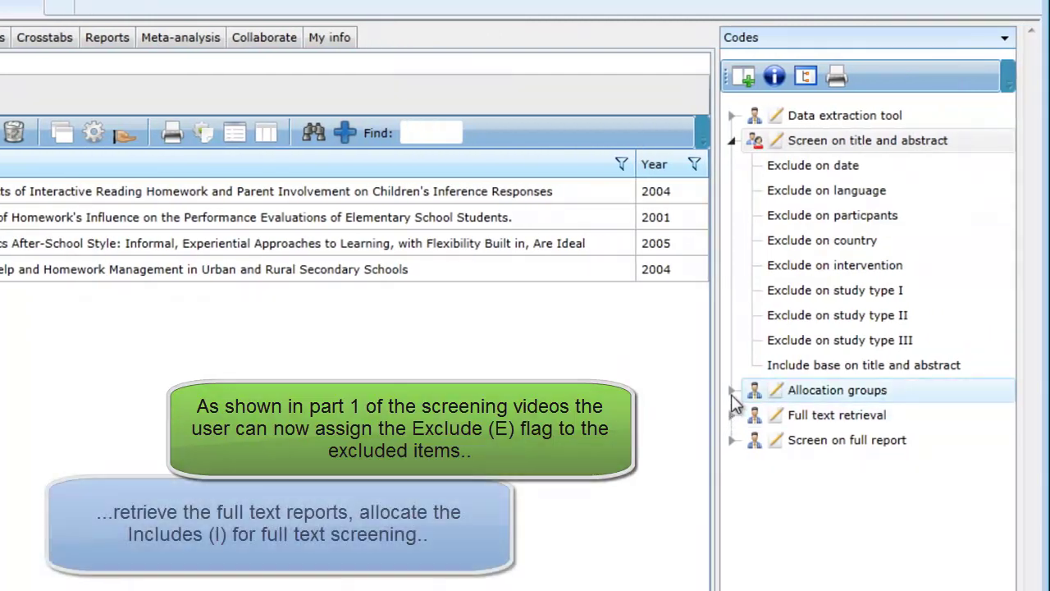
- Expand Allocation groups to reveal the All includes code under Full report allocation
click(731, 416)
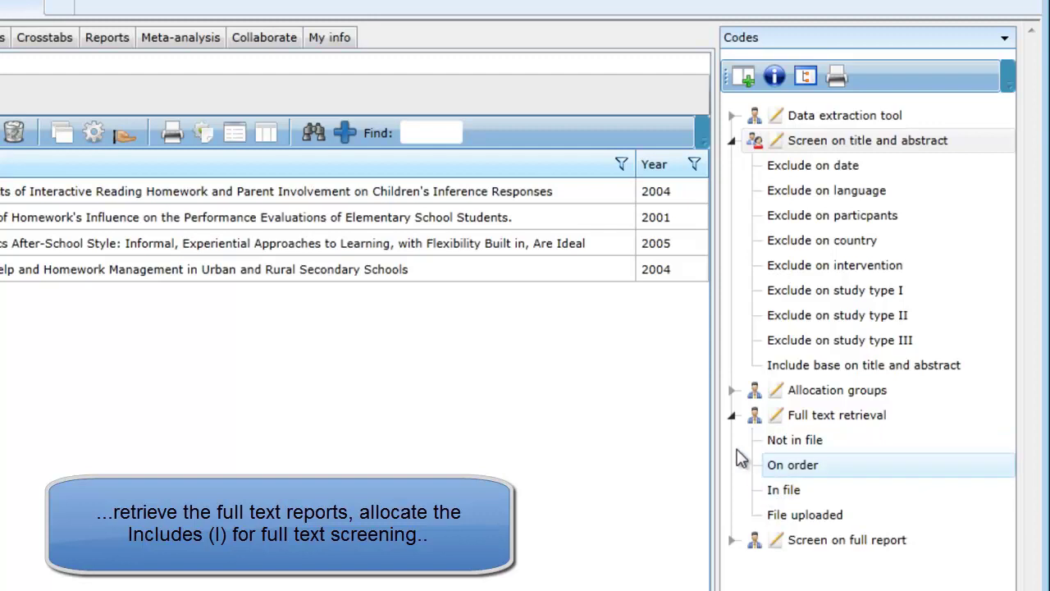
click(731, 391)
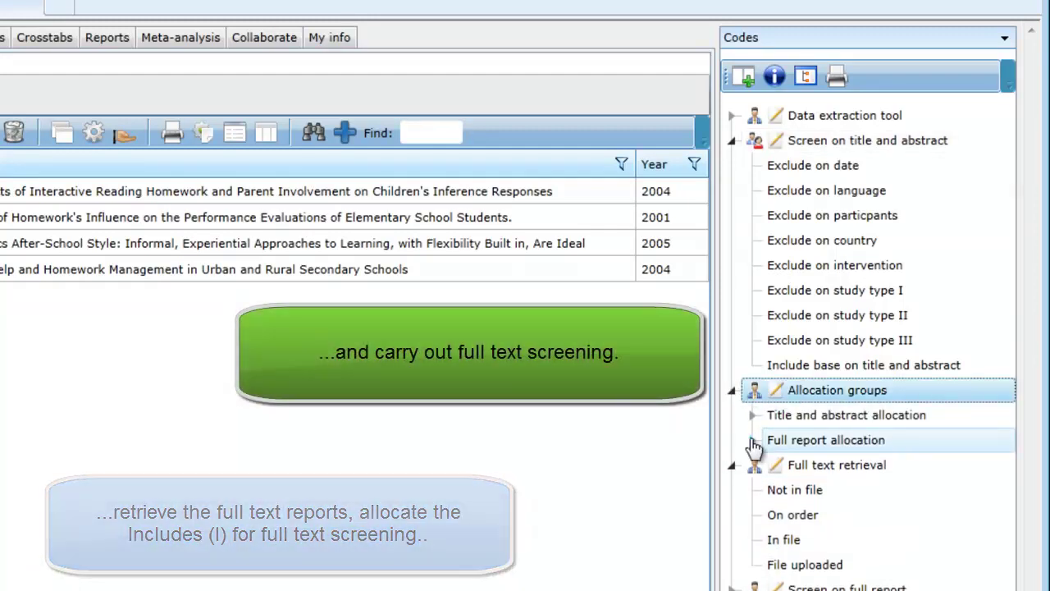
click(753, 440)
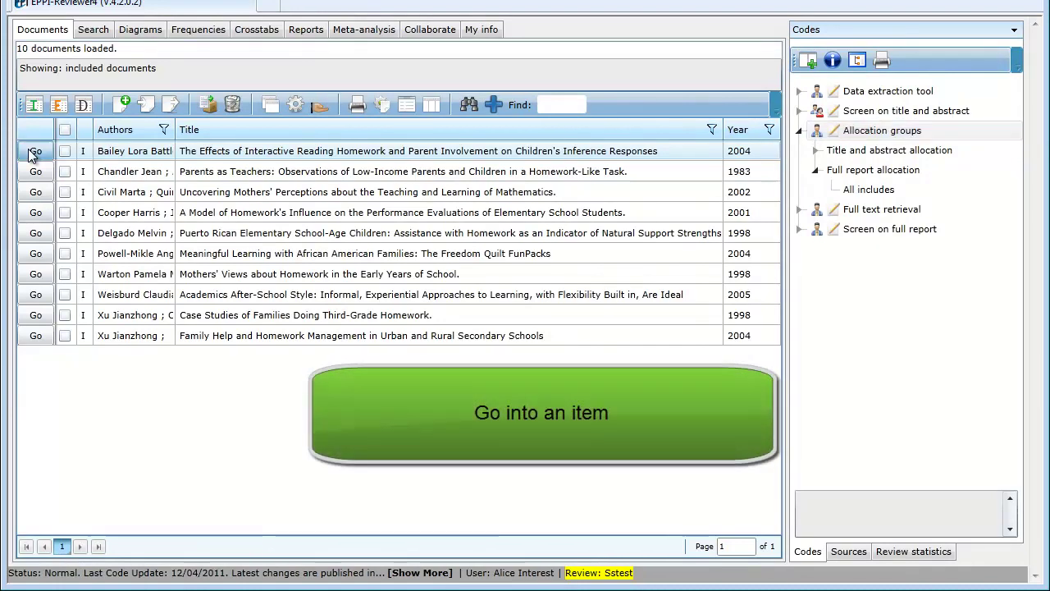
- In the first included item's coding record, tick Exclude on study type III under Screen on title and abstract
click(33, 152)
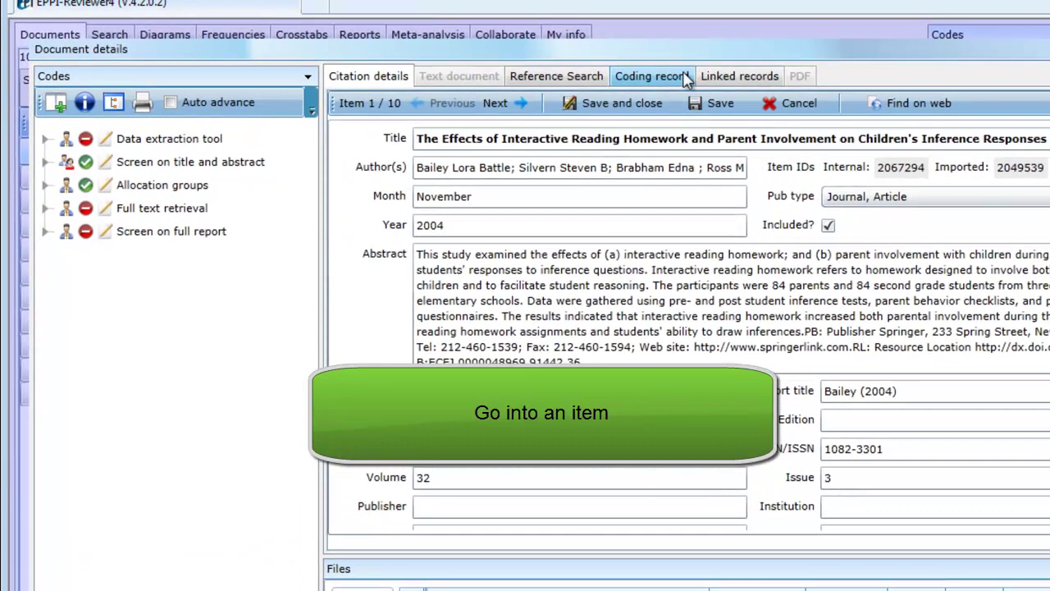
click(681, 74)
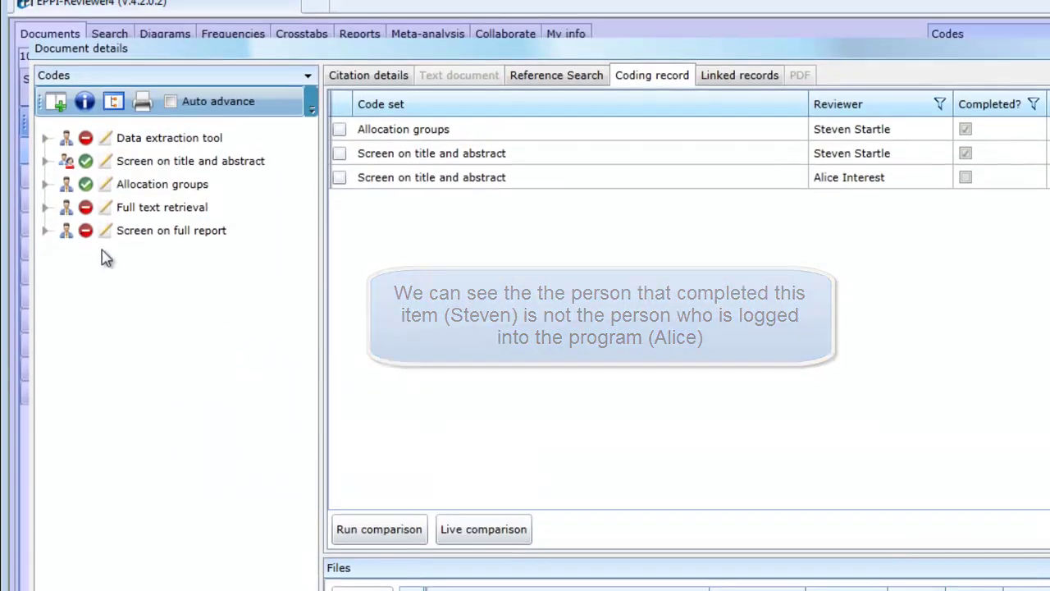
click(45, 163)
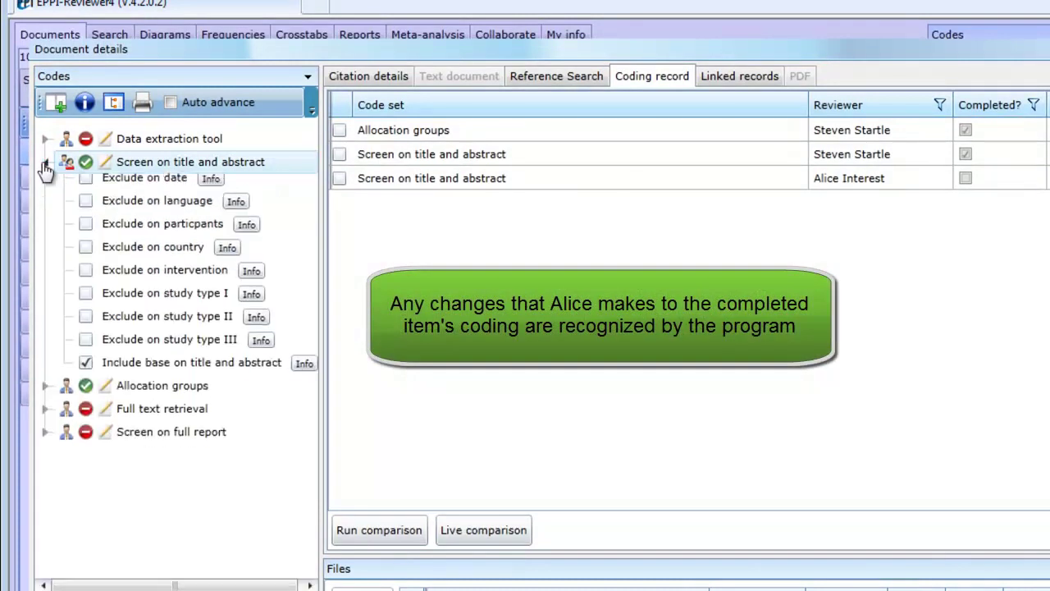
click(86, 348)
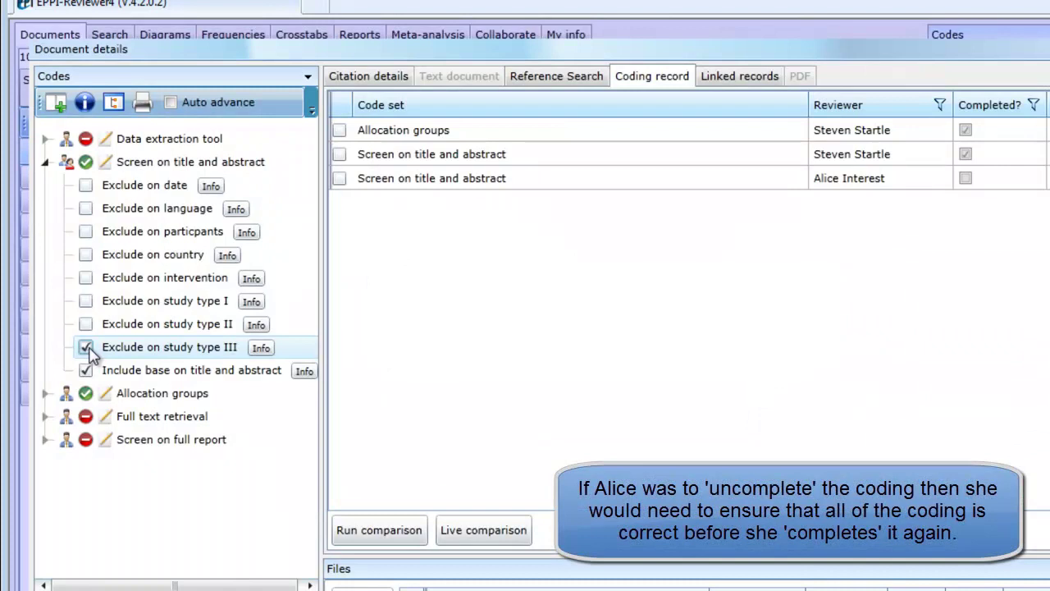
- Check the screening code set's coding properties without changing them, then close the item window
right_click(91, 167)
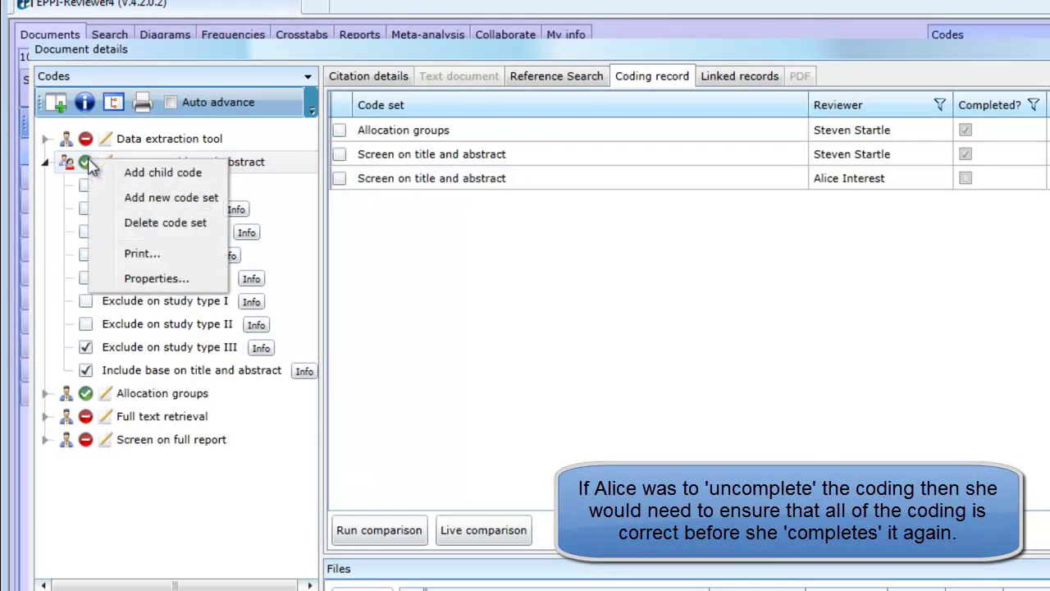
click(175, 279)
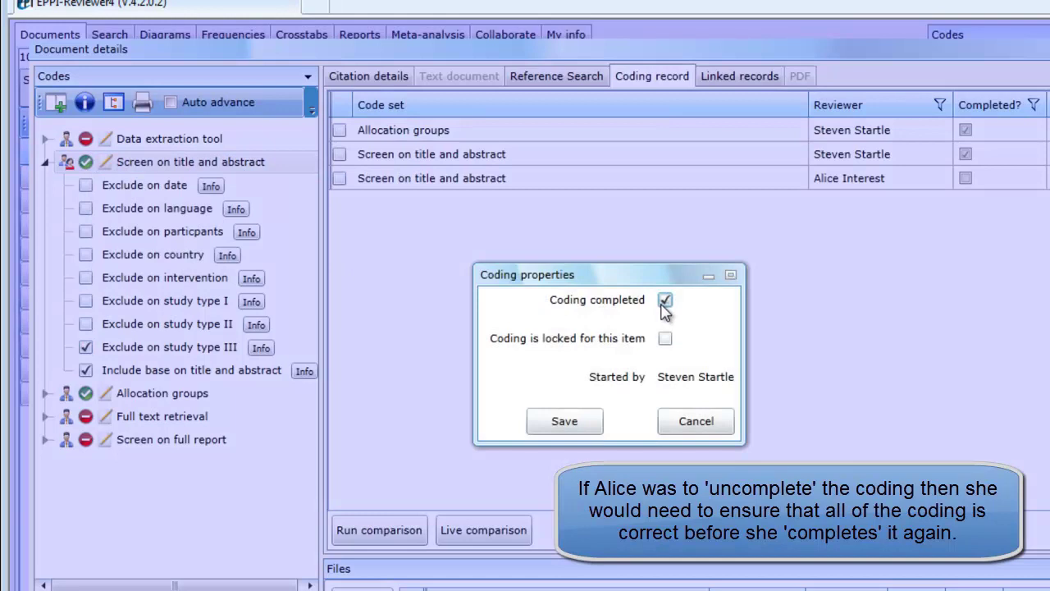
click(695, 422)
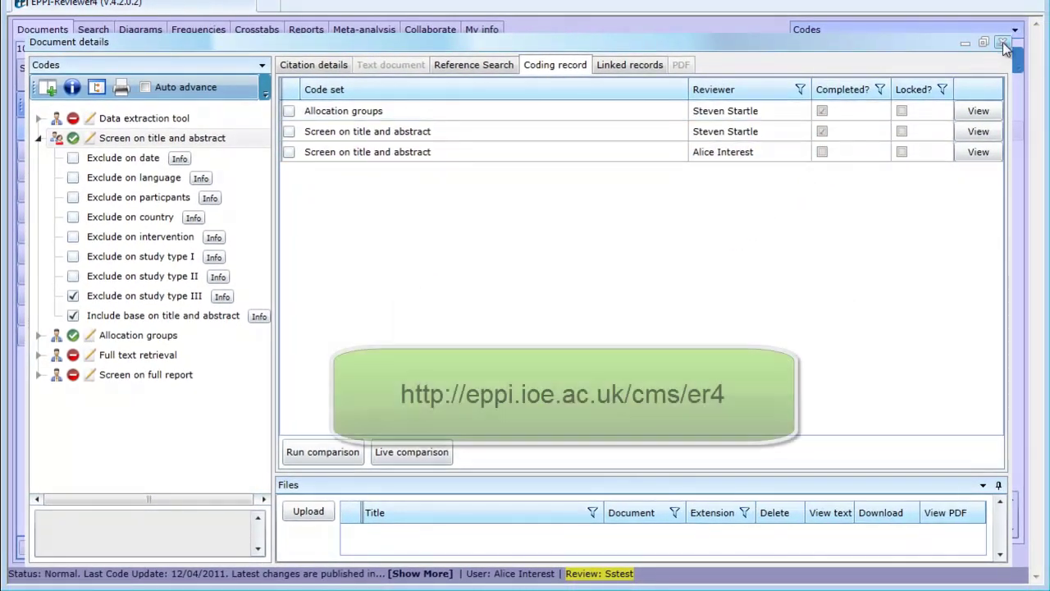
click(1003, 42)
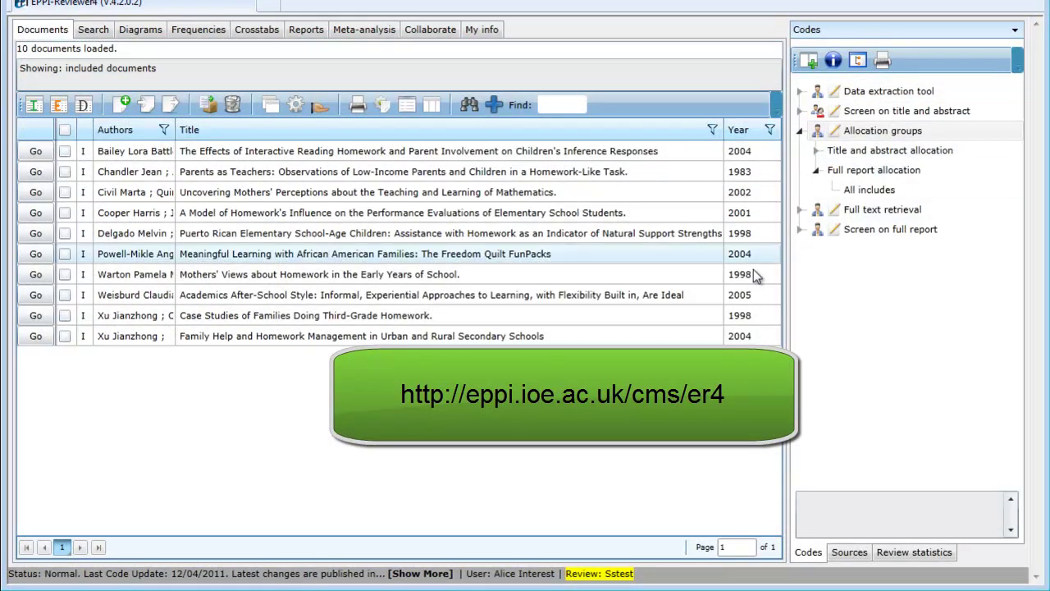